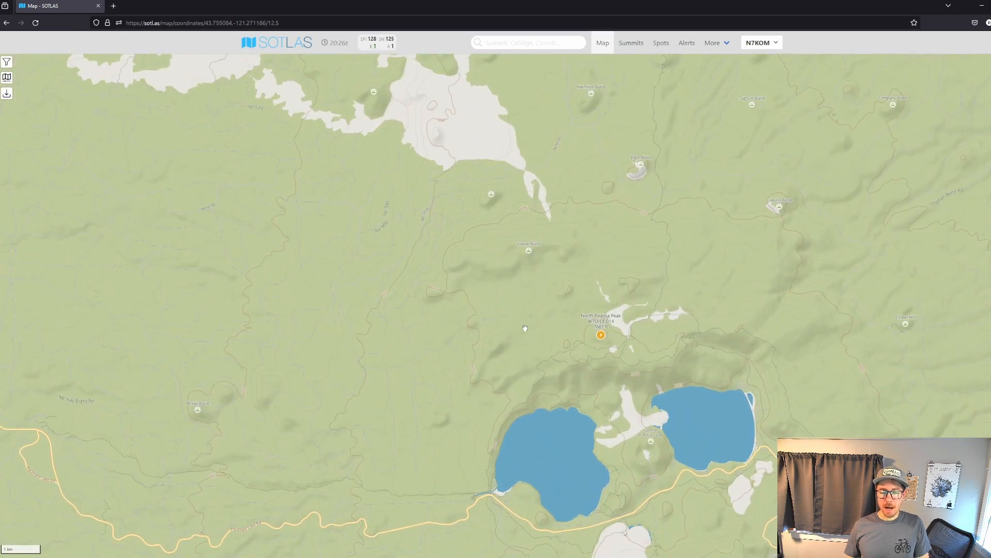
# Find Paulina Peak south of the two lakes on the map and open its W7O/CE-009 summit page.
pyautogui.moveTo(526, 329); pyautogui.dragTo(520, 126)
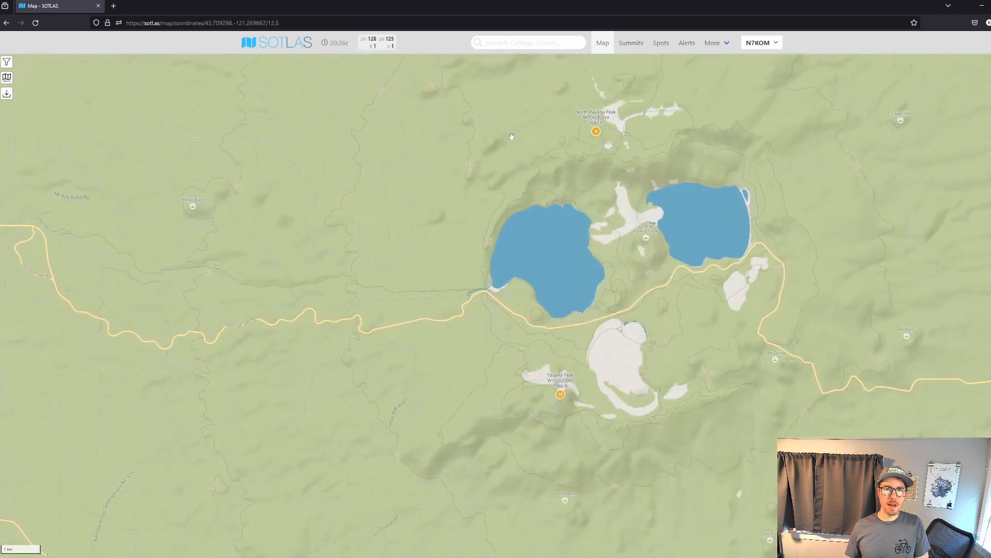
pyautogui.moveTo(546, 406); pyautogui.dragTo(524, 311)
pyautogui.click(538, 300)
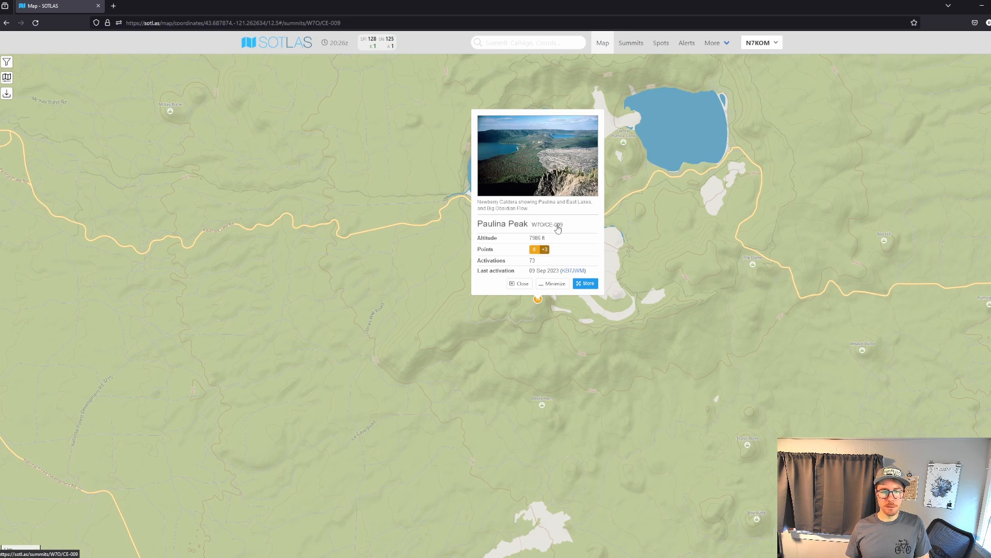
pyautogui.click(558, 228)
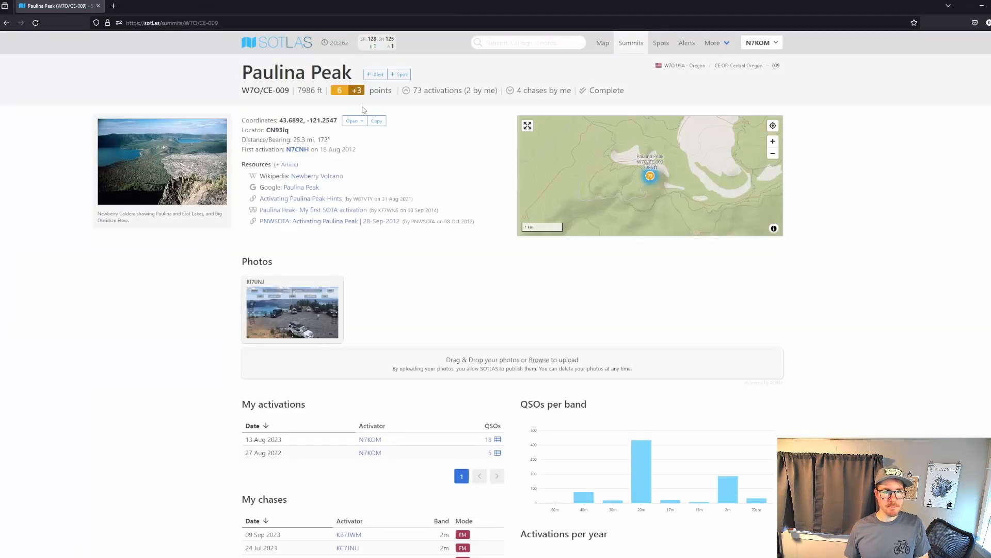
# Plot Paulina Peak's activation zone in the Activation Zone Estimator, inspect the outline around the summit, and close the estimator.
pyautogui.click(353, 121)
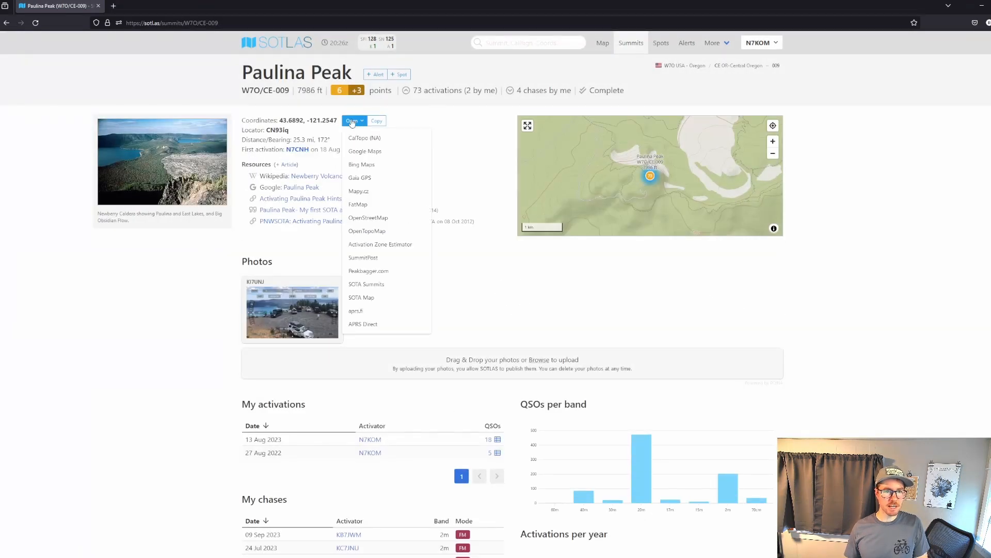
pyautogui.click(353, 121)
pyautogui.click(353, 121)
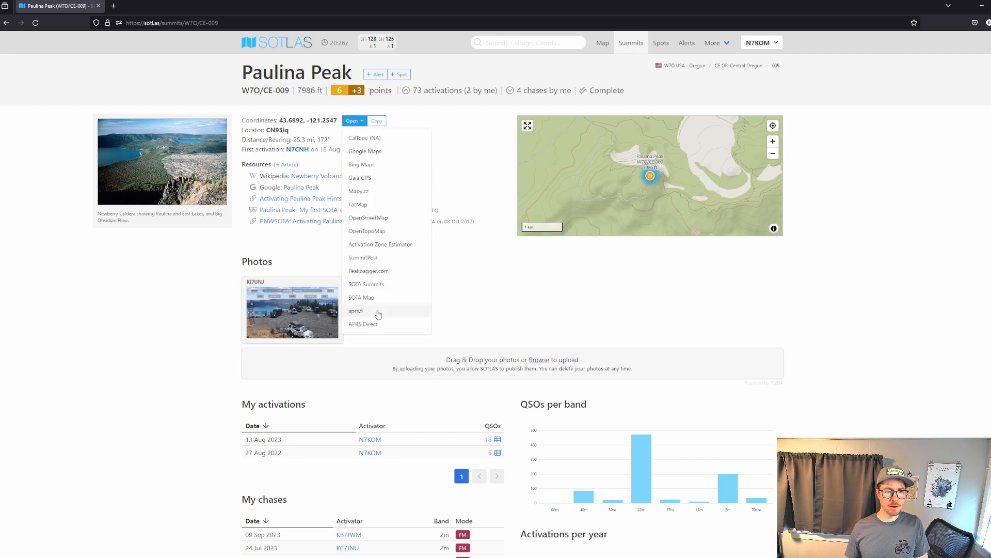
pyautogui.click(380, 244)
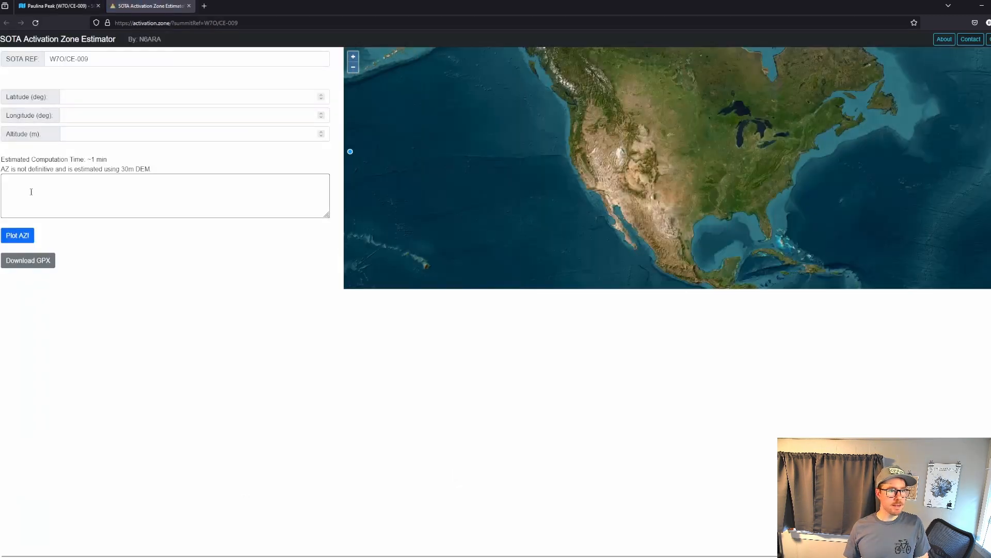
pyautogui.click(15, 236)
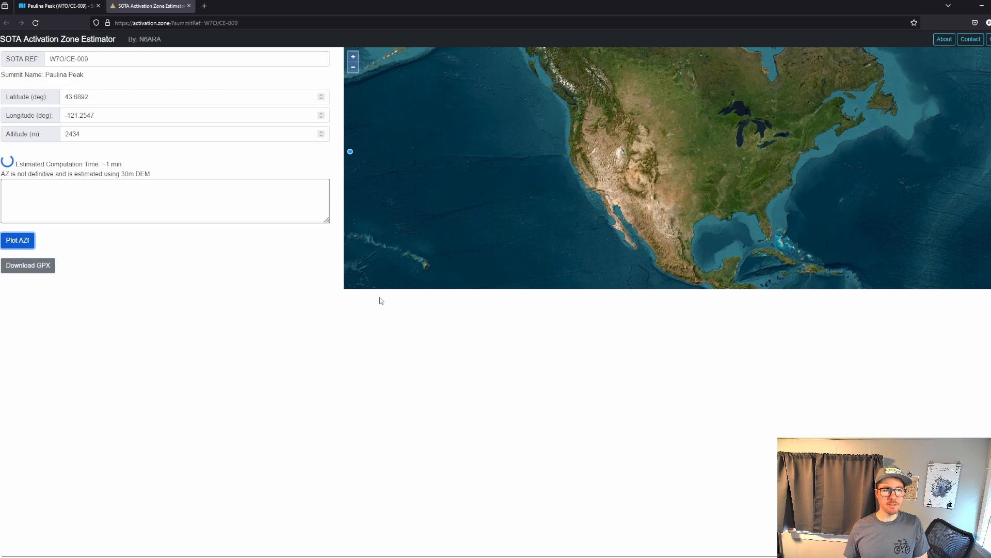
pyautogui.scroll(-1, 686, 178)
pyautogui.moveTo(708, 123)
pyautogui.mouseDown()
pyautogui.moveTo(659, 221)
pyautogui.moveTo(631, 134)
pyautogui.moveTo(614, 141)
pyautogui.mouseUp()
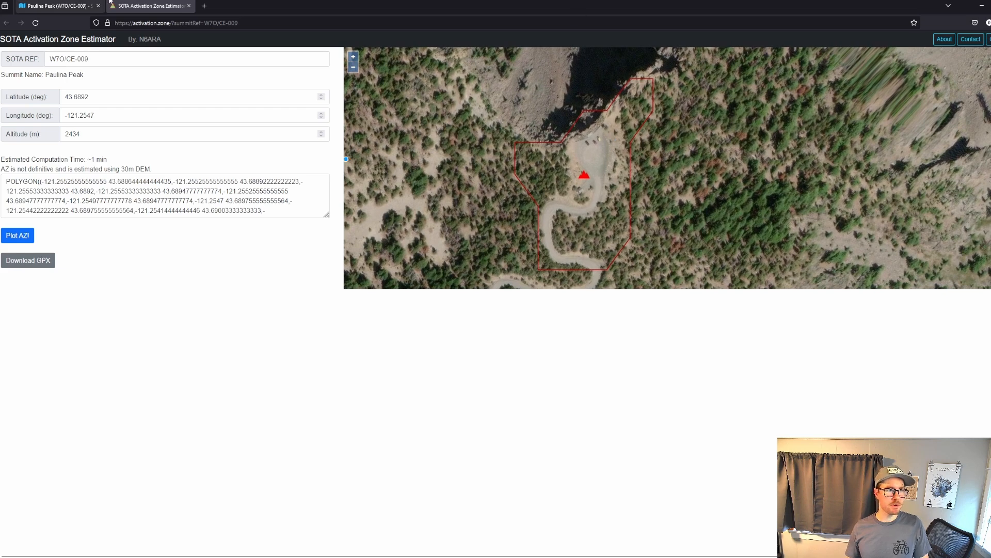
pyautogui.click(189, 5)
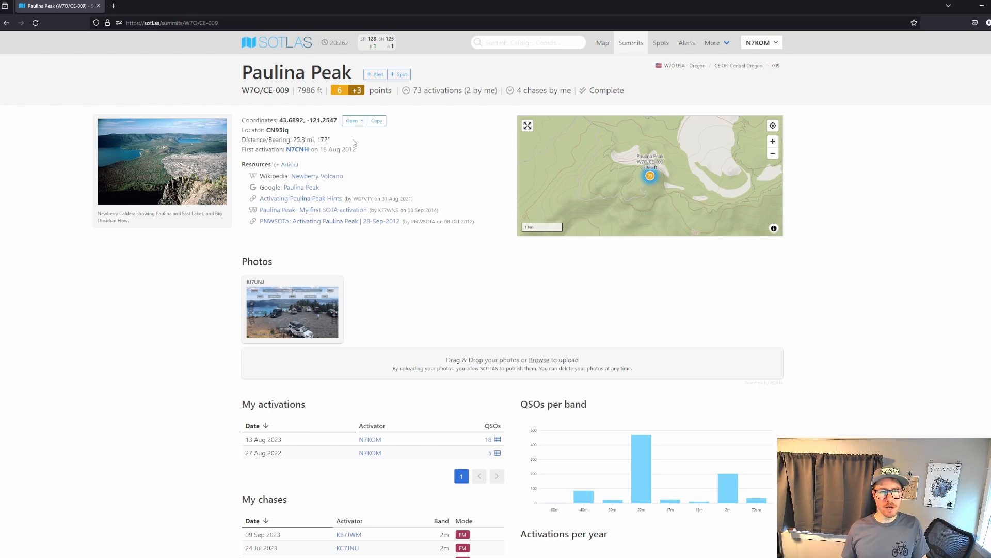
# Open Paulina Peak's coordinates in CalTopo and examine the terrain around the summit lookout.
pyautogui.click(353, 122)
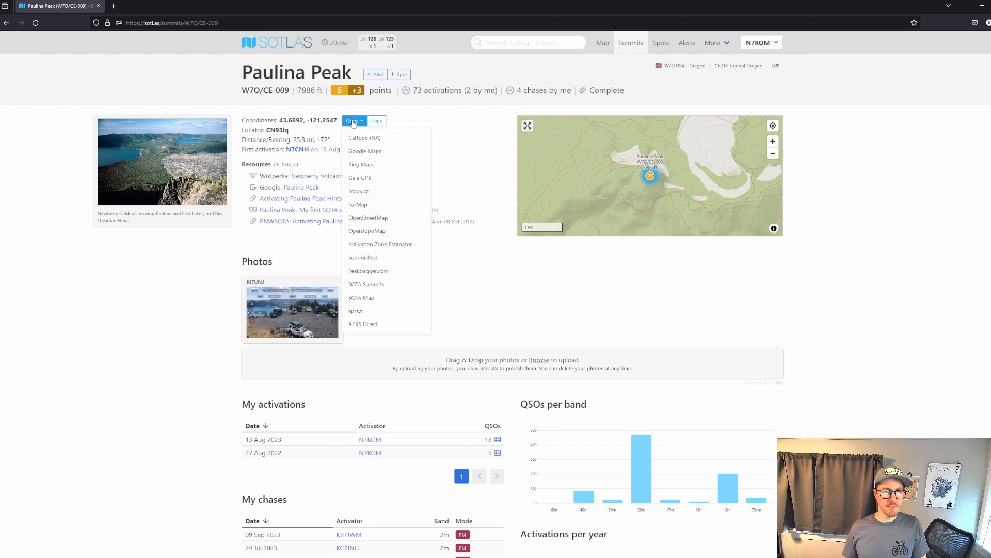
pyautogui.click(397, 140)
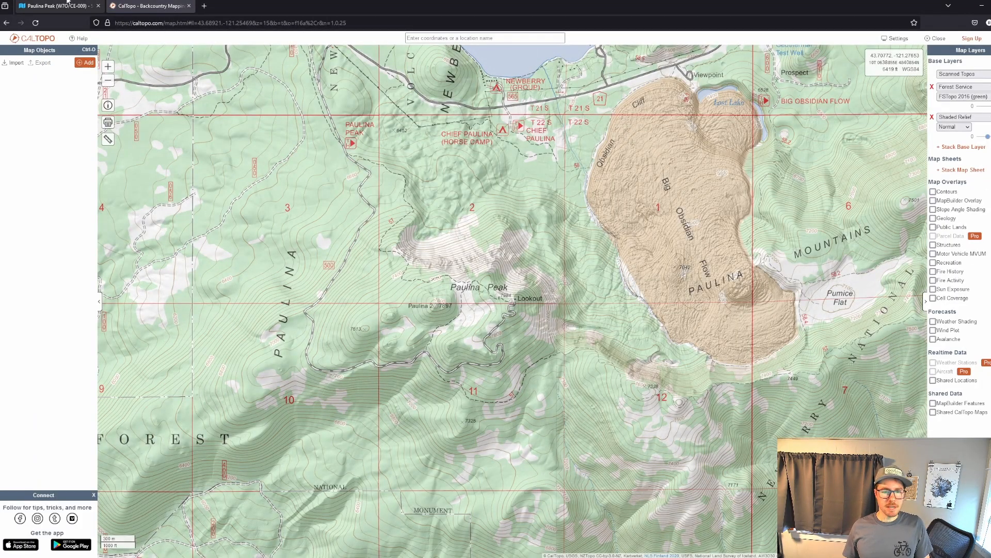
pyautogui.scroll(2, 511, 305)
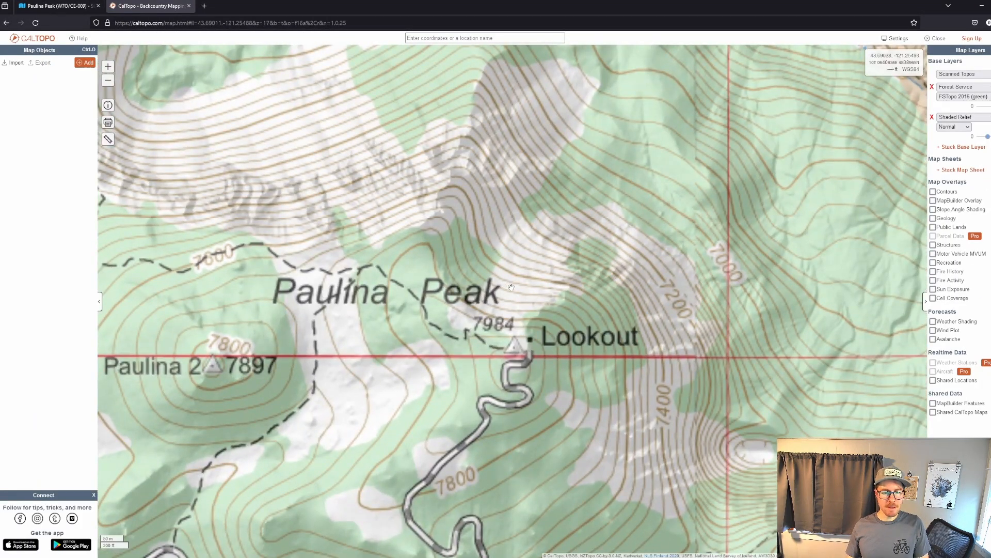
pyautogui.scroll(-2, 507, 308)
pyautogui.scroll(2, 507, 308)
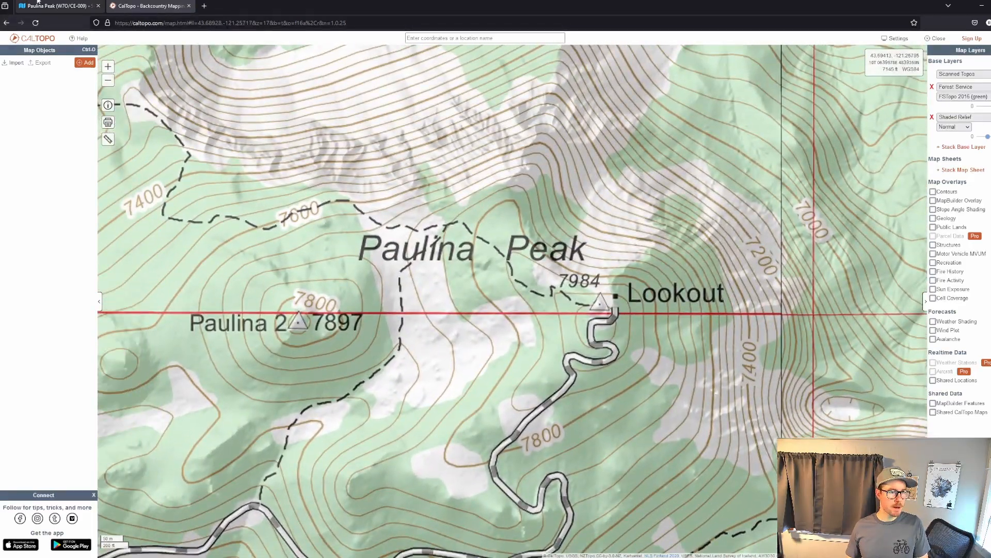
pyautogui.moveTo(727, 315); pyautogui.dragTo(700, 351)
pyautogui.click(57, 5)
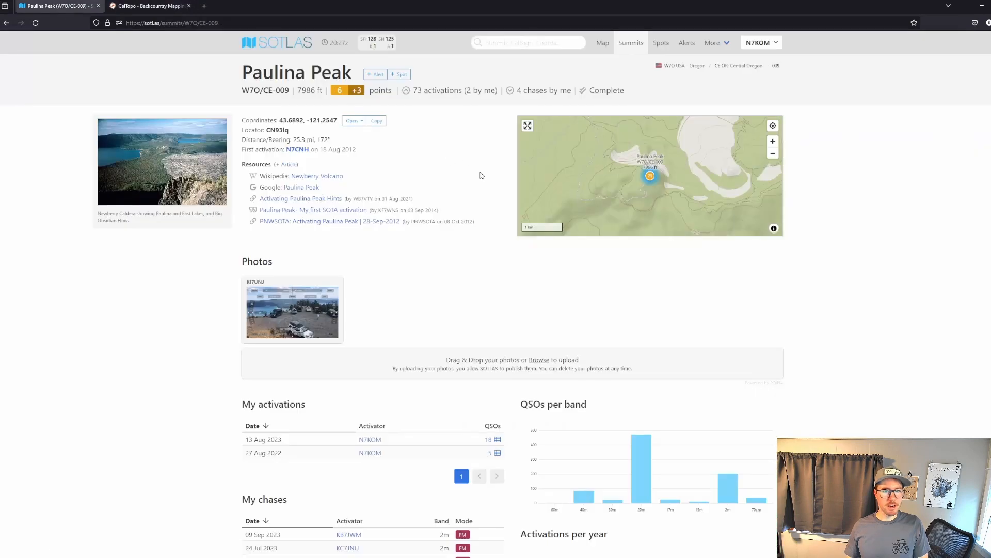
pyautogui.click(354, 121)
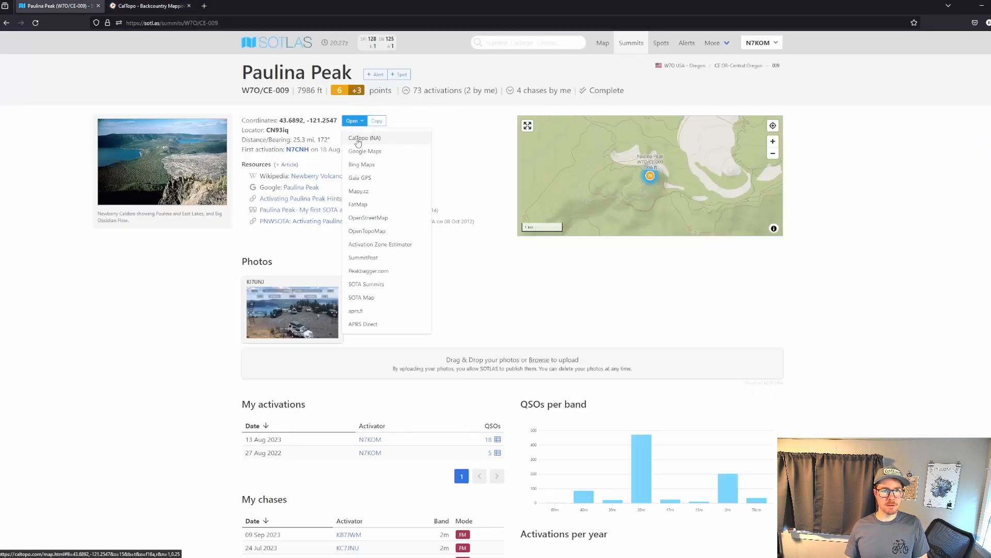
pyautogui.click(386, 142)
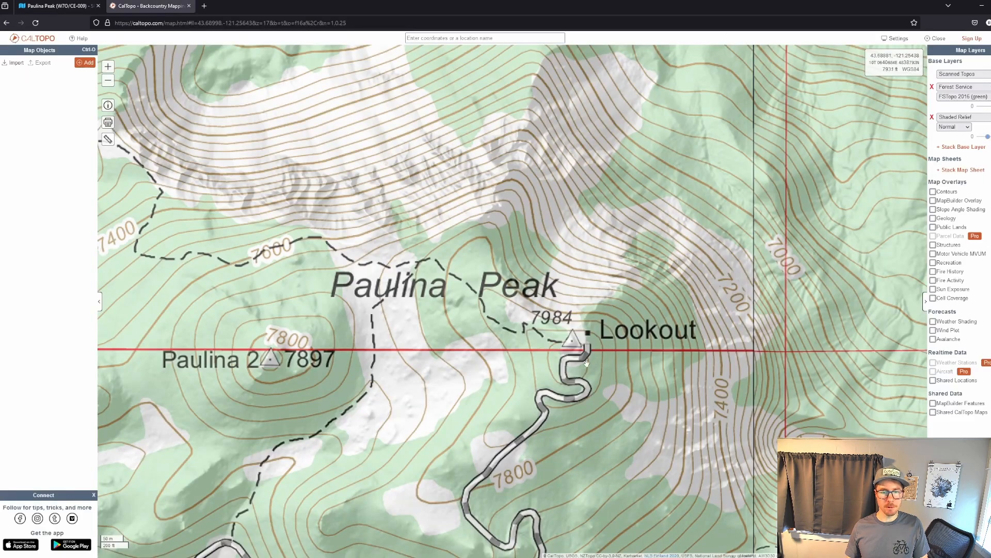
# Switch back to the CalTopo map around Paulina Peak and start a new DEM Shading custom layer.
pyautogui.moveTo(583, 362); pyautogui.dragTo(495, 297)
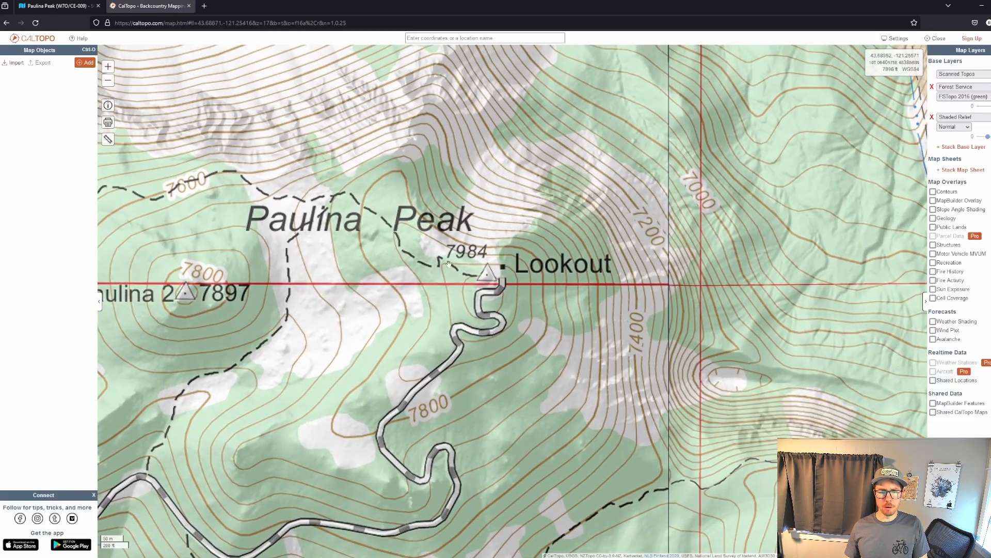
pyautogui.scroll(-2, 509, 285)
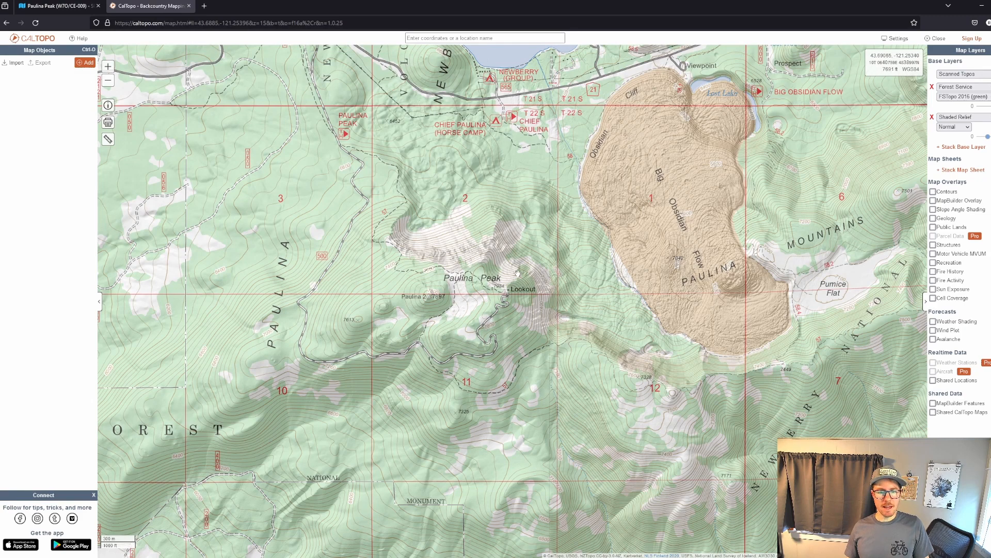
pyautogui.moveTo(511, 292); pyautogui.dragTo(518, 285)
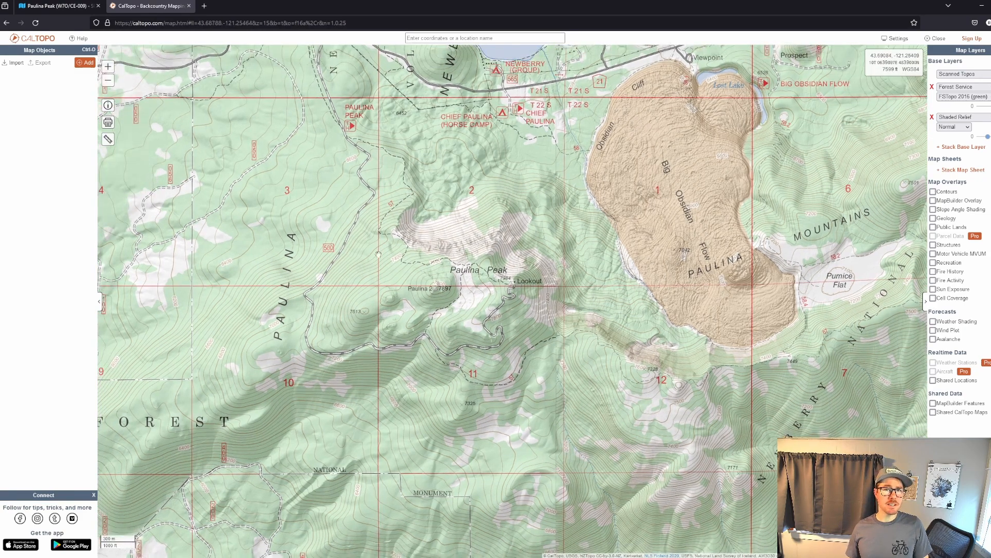
pyautogui.click(86, 63)
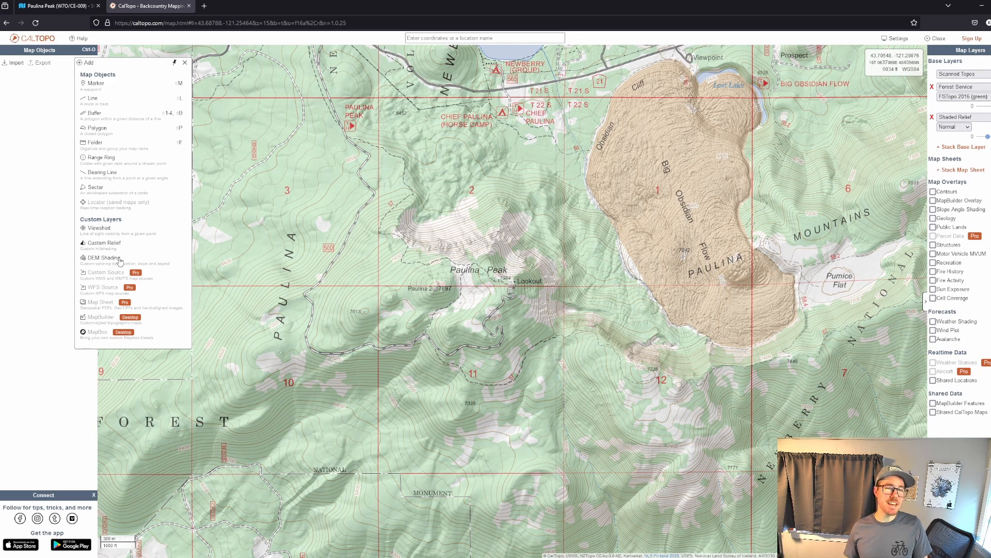
pyautogui.click(104, 257)
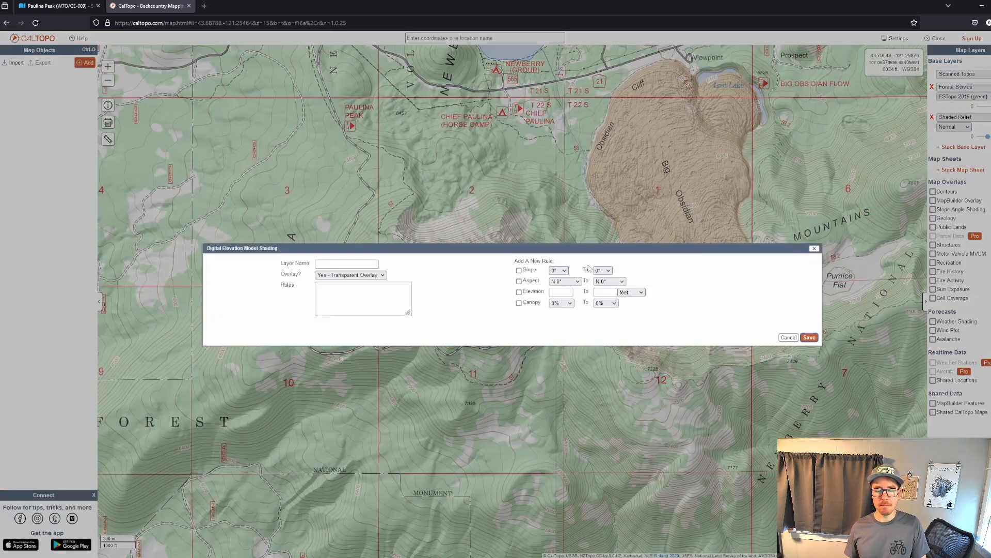
# Look up Paulina Peak's elevation on its SOTLAS summit page and return to the CalTopo shading dialog.
pyautogui.click(80, 9)
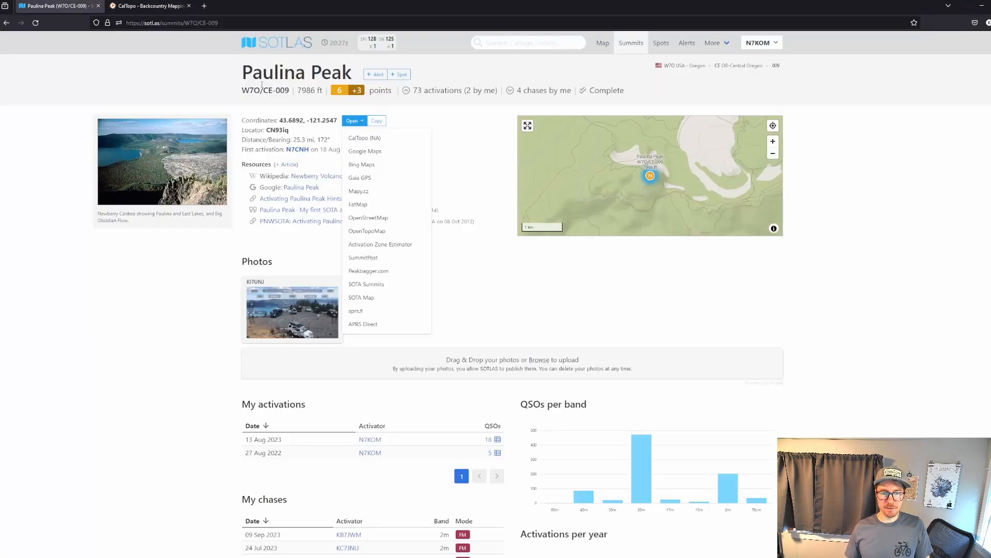
pyautogui.click(496, 279)
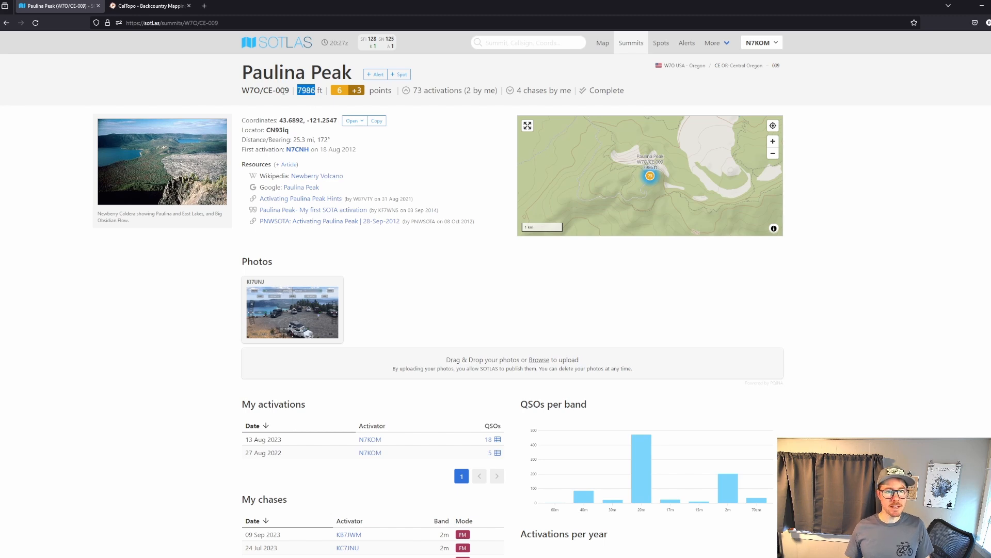
pyautogui.click(150, 3)
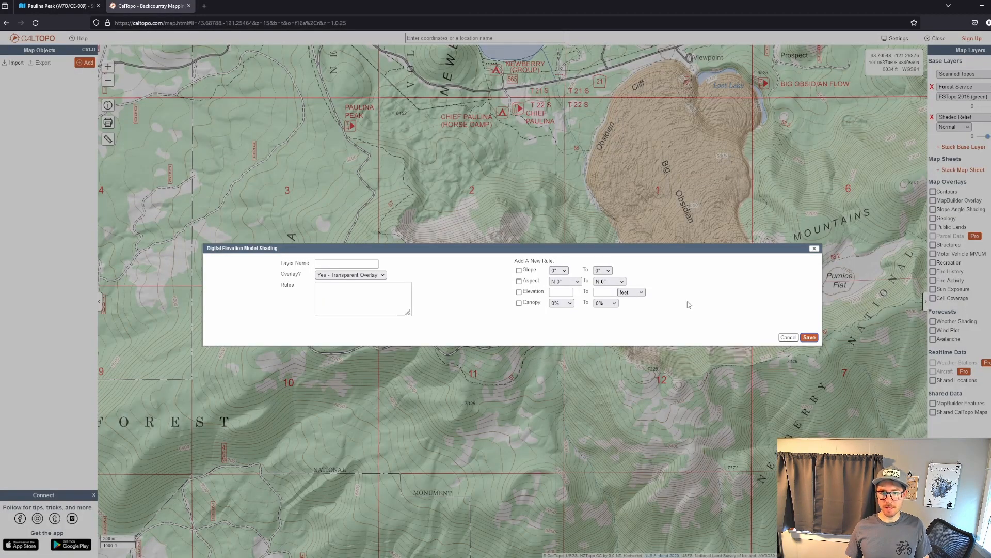
# Add an elevation shading rule from 7906 to 7986 feet, coloured red to blue, and save the transparent overlay layer.
pyautogui.click(596, 292)
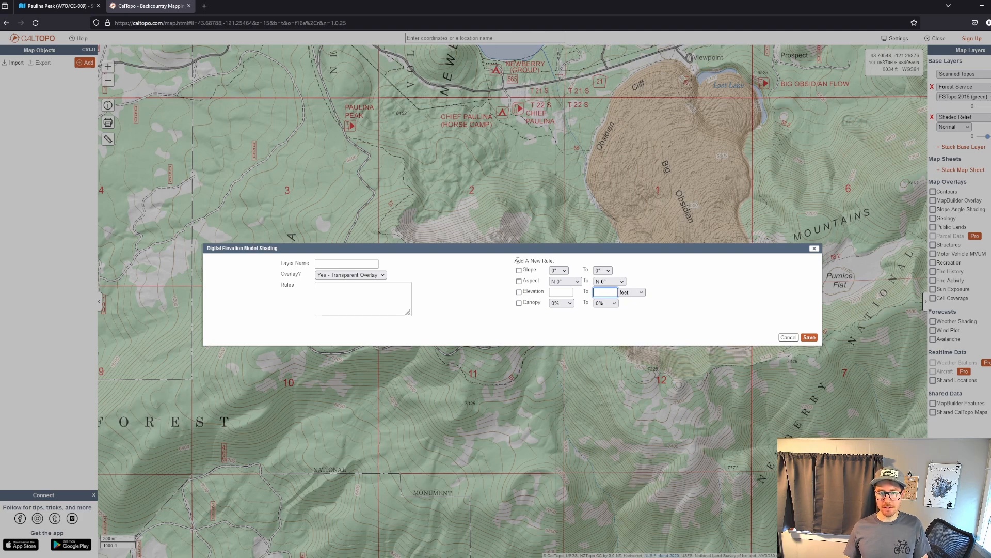
pyautogui.click(520, 293)
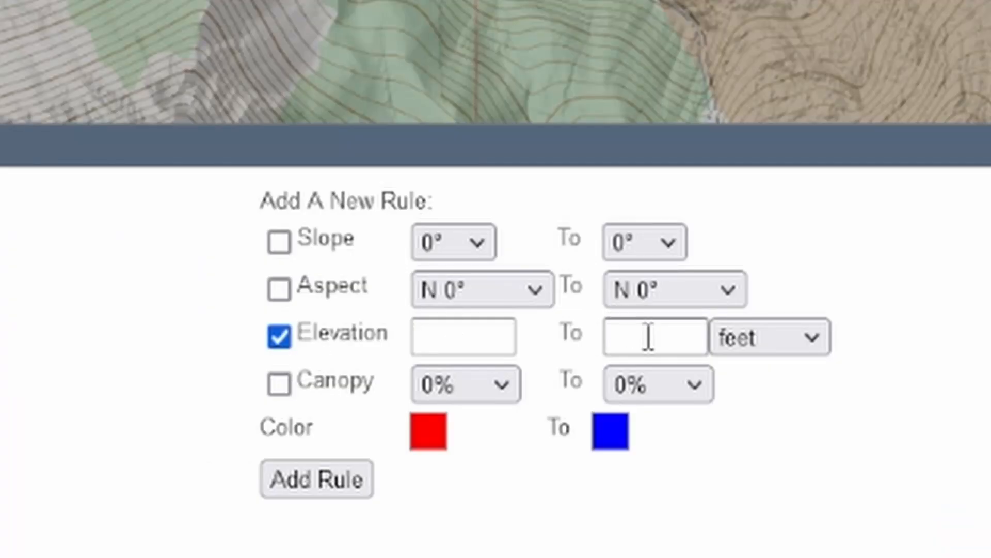
pyautogui.click(600, 292)
pyautogui.write('7986')
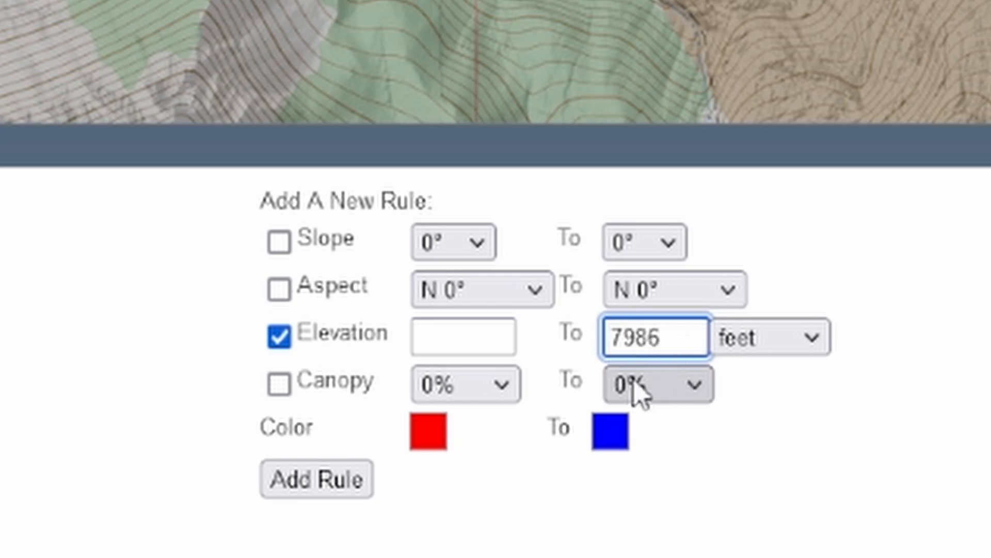
pyautogui.click(478, 333)
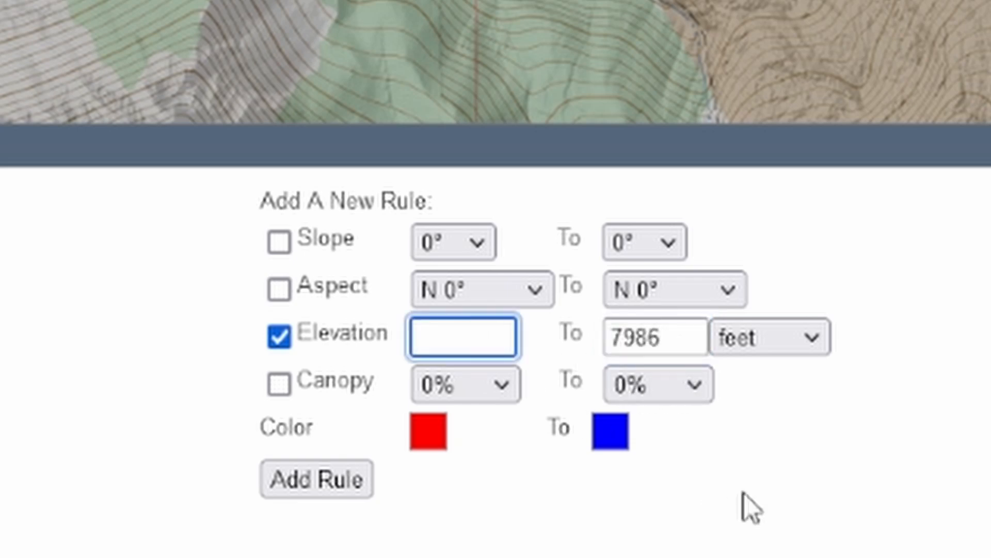
pyautogui.write('79')
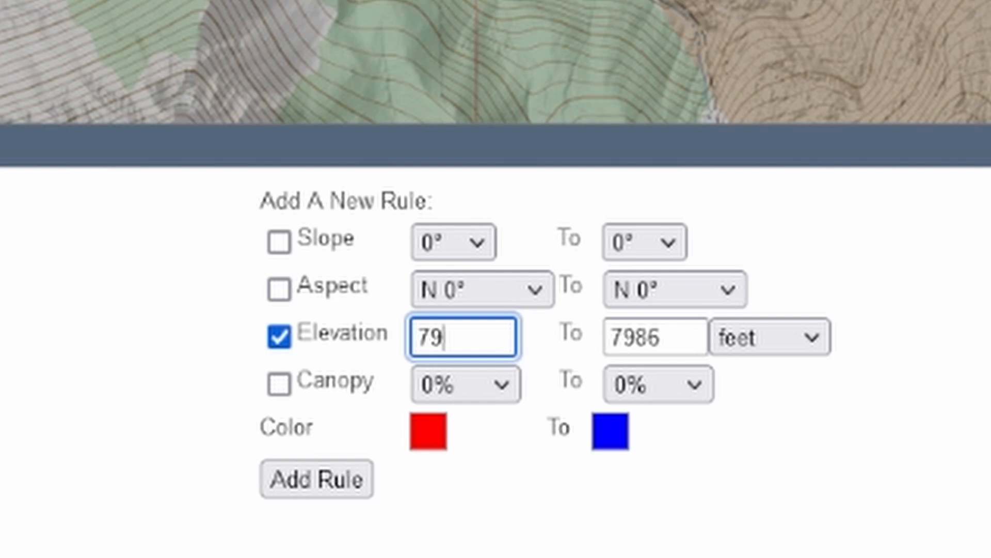
pyautogui.write('06')
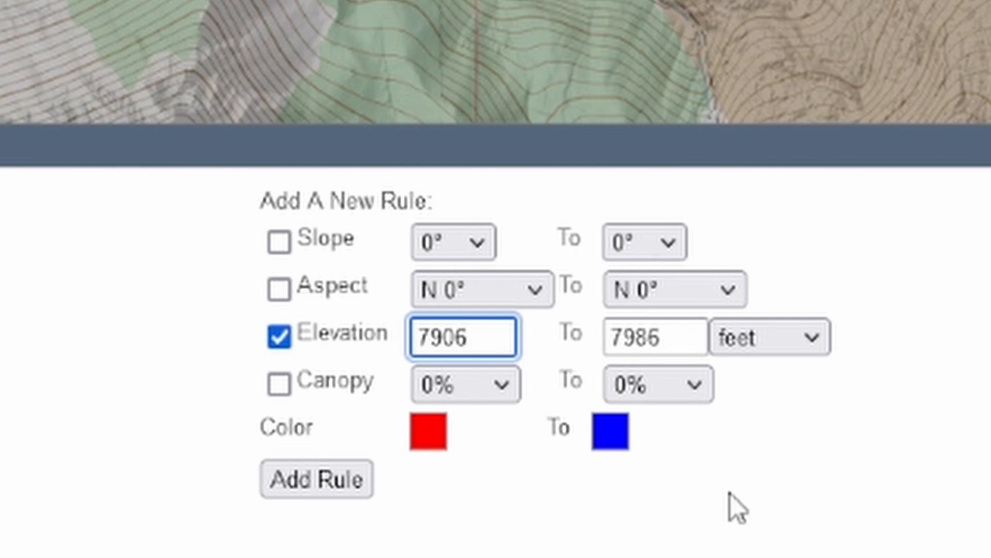
pyautogui.click(327, 496)
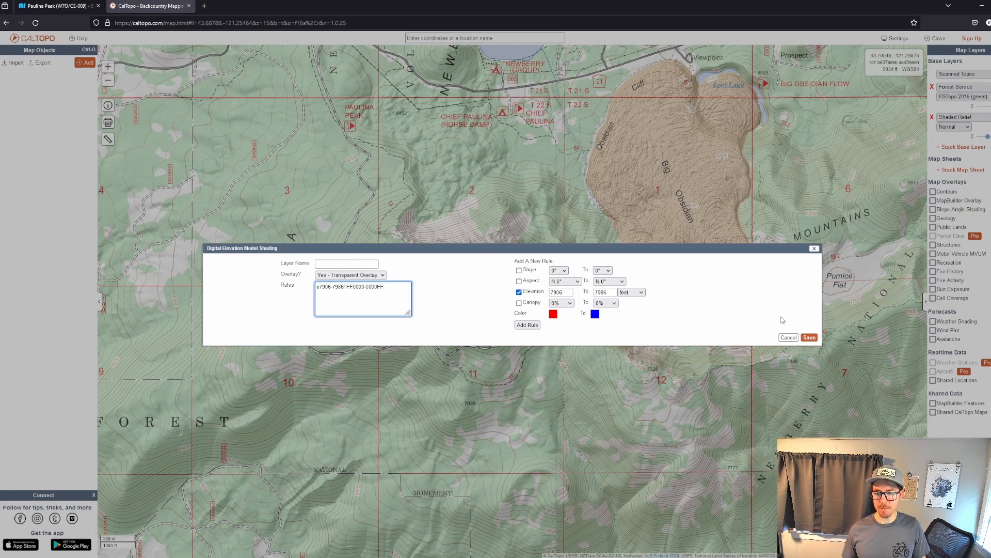
pyautogui.click(809, 337)
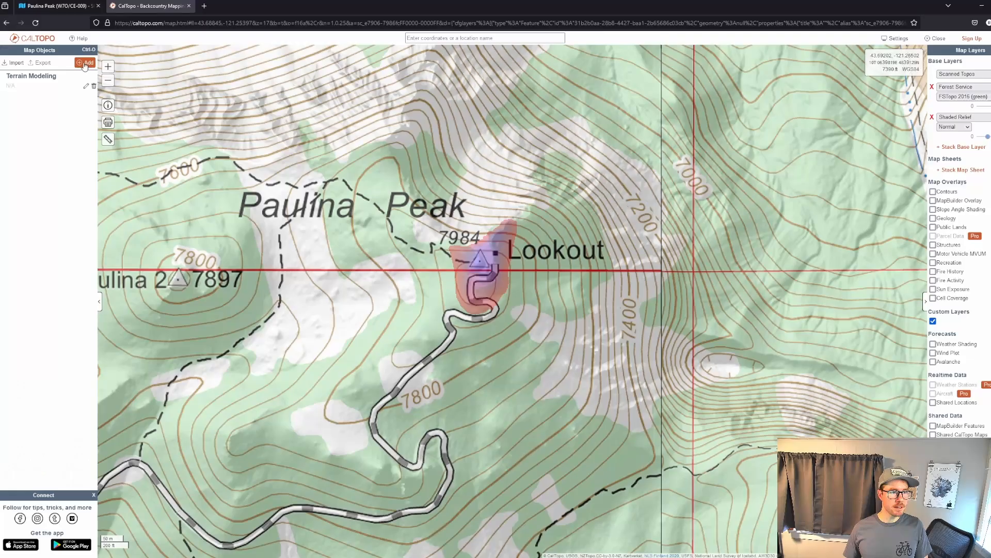
# Draw a closed polygon tracing the edge of the shaded elevation zone around Paulina Peak's lookout.
pyautogui.click(85, 62)
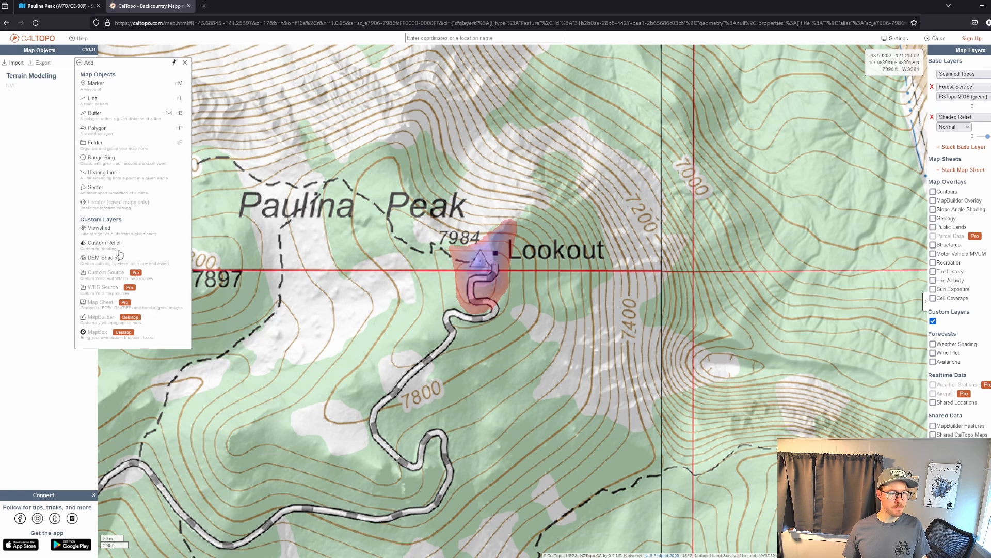
pyautogui.click(97, 129)
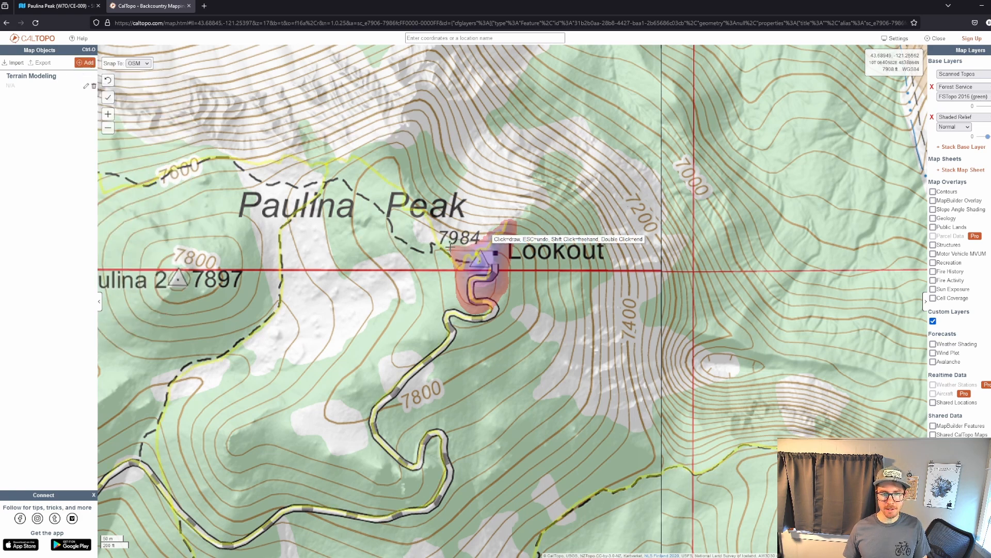
pyautogui.click(451, 245)
pyautogui.click(467, 246)
pyautogui.click(458, 114)
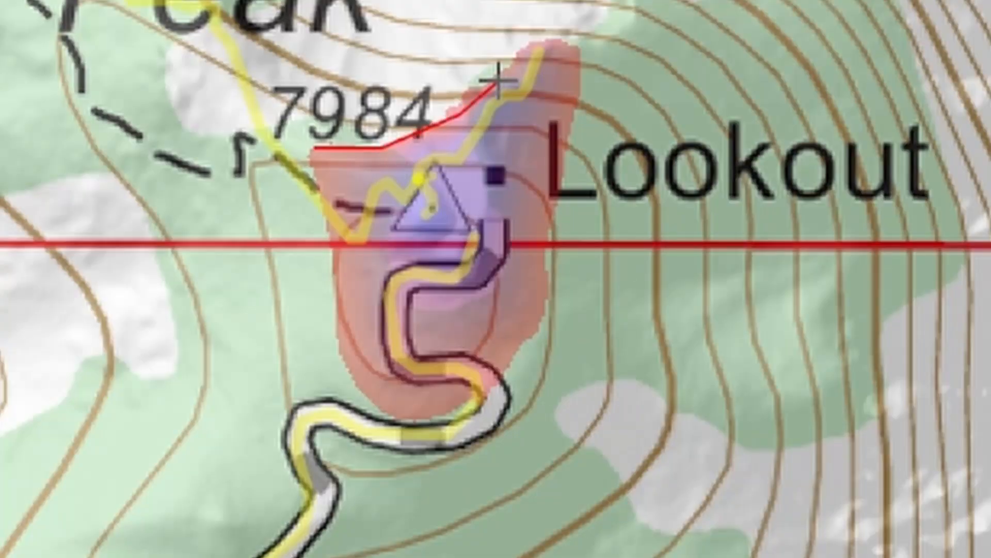
pyautogui.click(546, 32)
pyautogui.click(585, 50)
pyautogui.click(545, 243)
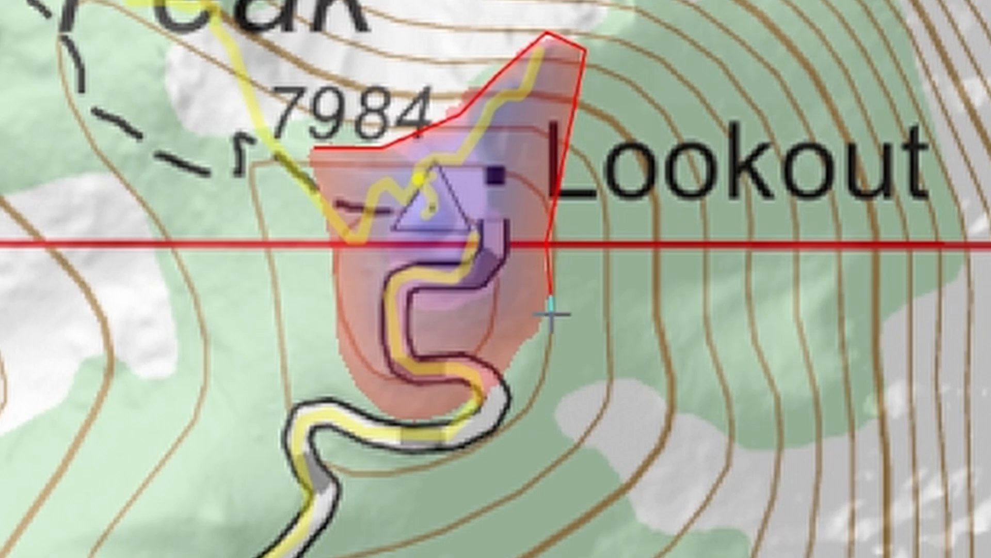
pyautogui.click(547, 315)
pyautogui.click(493, 392)
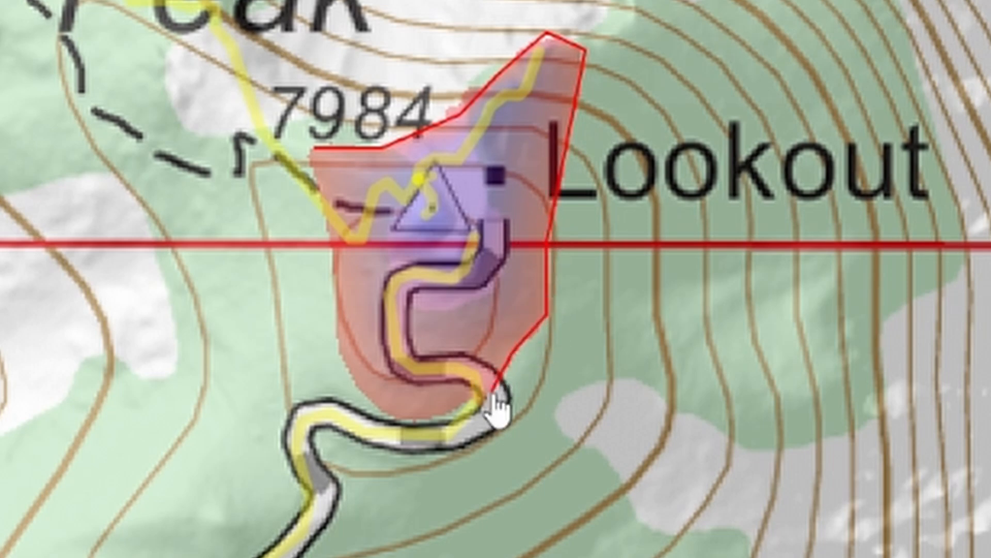
pyautogui.click(444, 416)
pyautogui.click(390, 417)
pyautogui.click(351, 372)
pyautogui.click(338, 335)
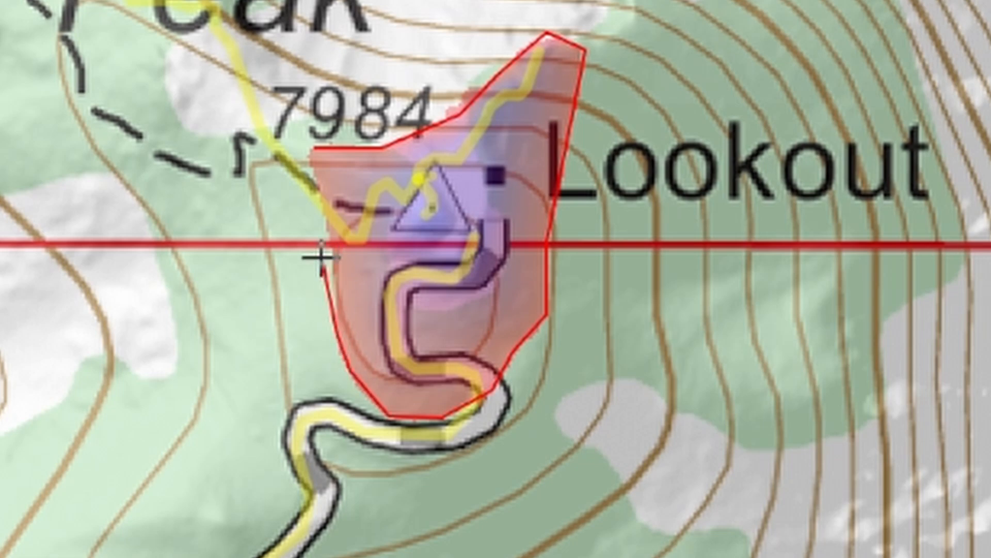
pyautogui.click(330, 256)
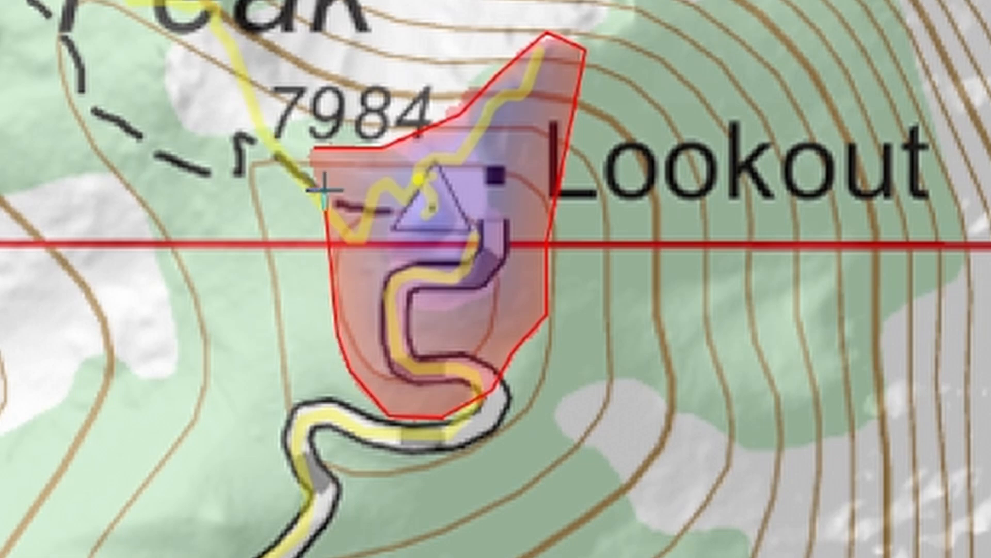
pyautogui.click(316, 149)
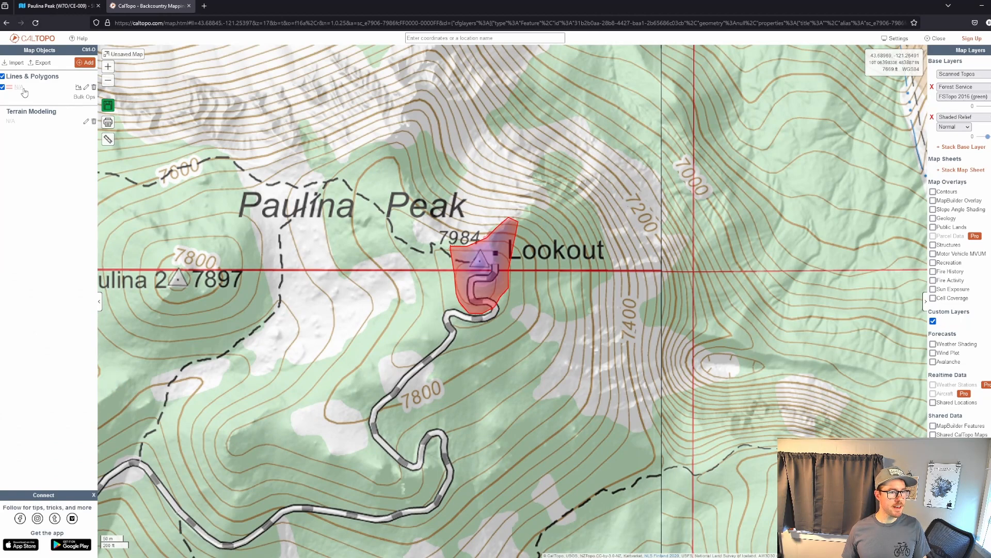
# Delete the elevation shading layer and inspect the polygon outline around Paulina Peak's summit.
pyautogui.click(108, 105)
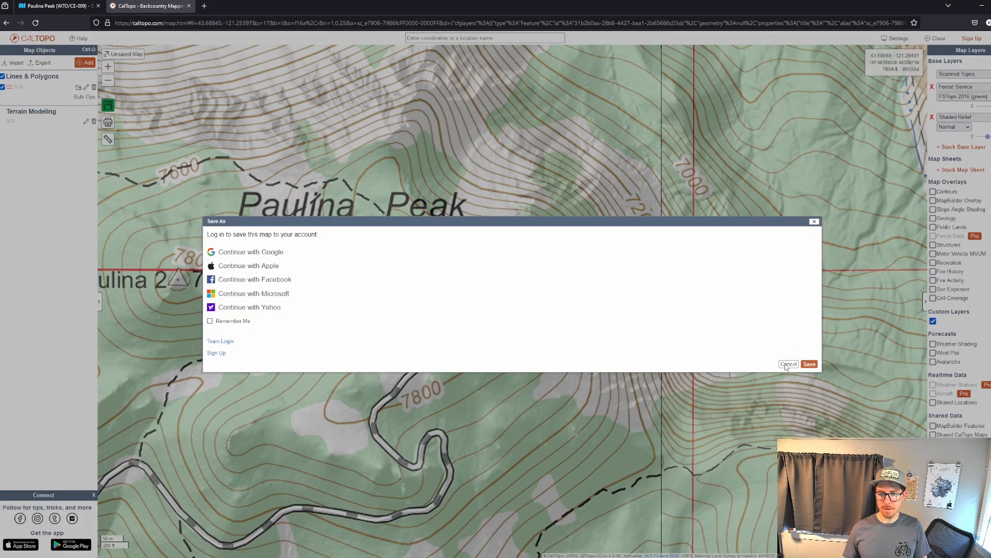
pyautogui.click(786, 363)
pyautogui.click(93, 121)
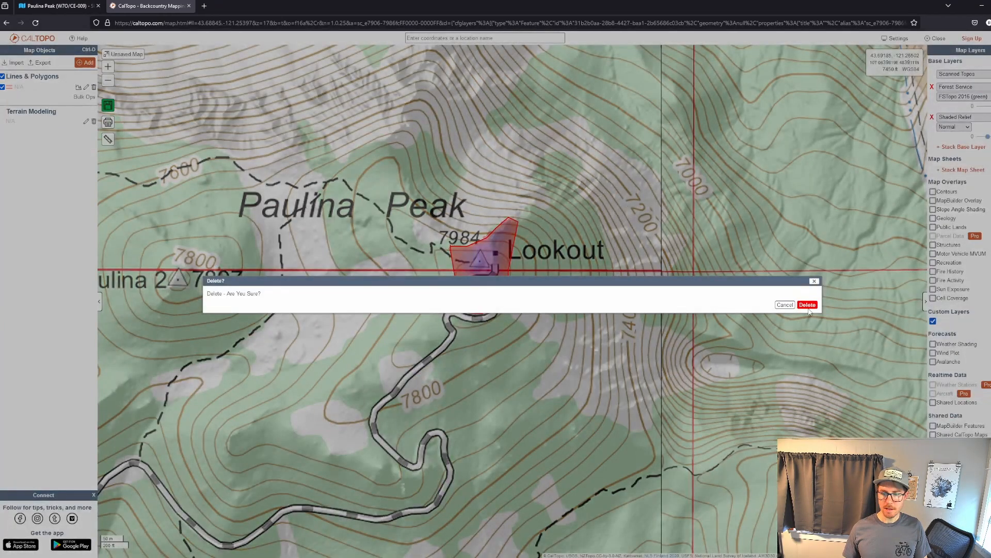
pyautogui.click(807, 304)
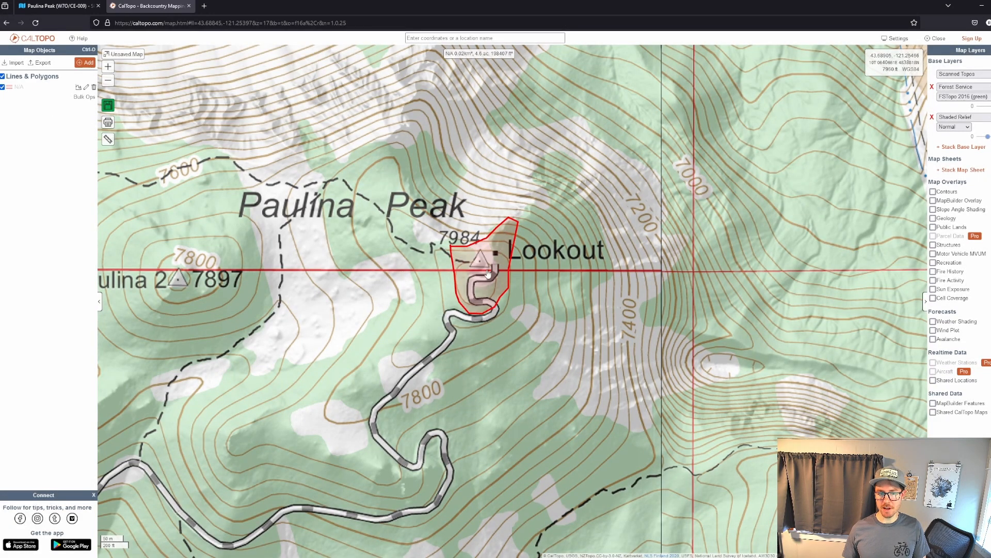
pyautogui.scroll(2, 488, 272)
pyautogui.scroll(-2, 457, 254)
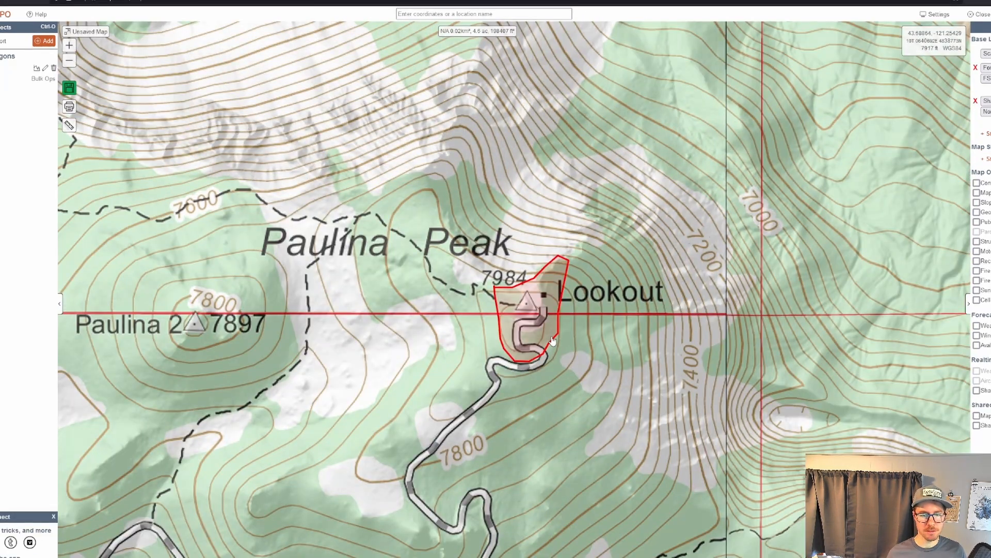
pyautogui.moveTo(585, 302); pyautogui.dragTo(553, 289)
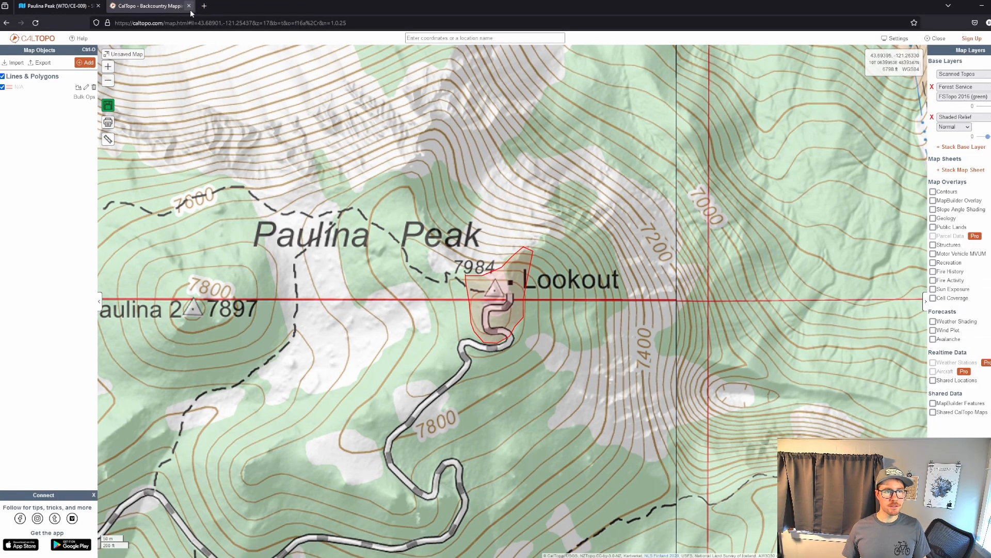
# Close the Paulina Peak map and open South Sister's summit page from the SOTLAS map.
pyautogui.click(189, 6)
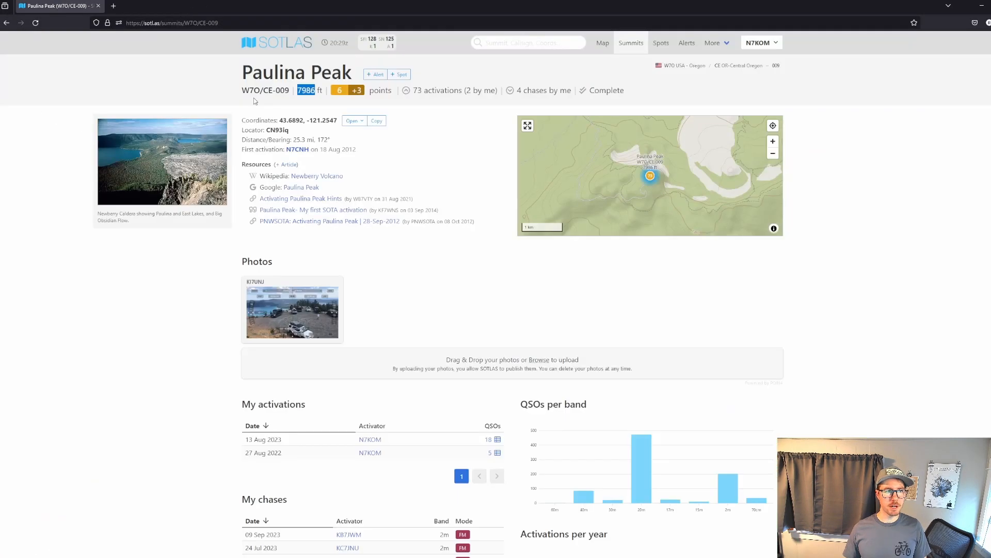
pyautogui.click(603, 43)
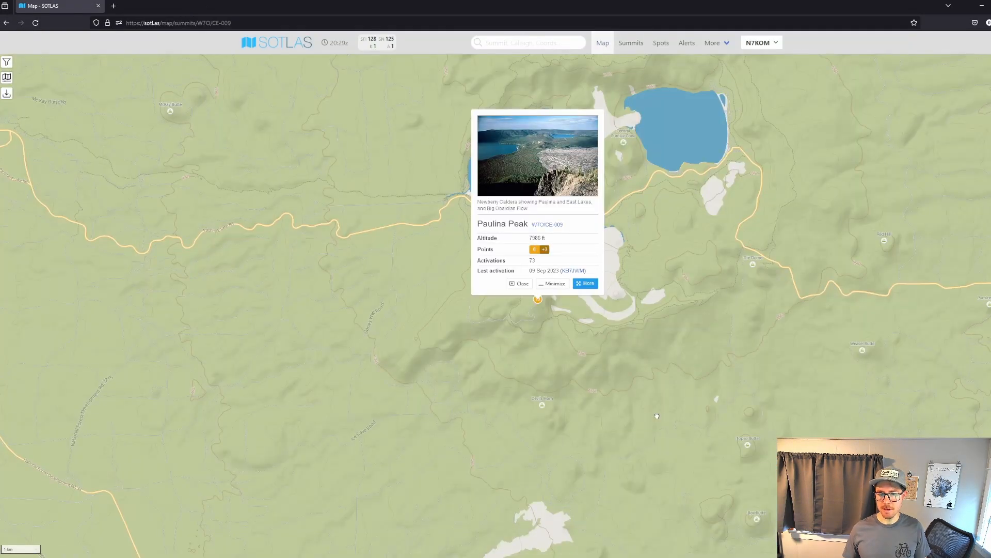
pyautogui.scroll(-5, 588, 341)
pyautogui.scroll(-1, 619, 364)
pyautogui.moveTo(464, 214); pyautogui.dragTo(479, 364)
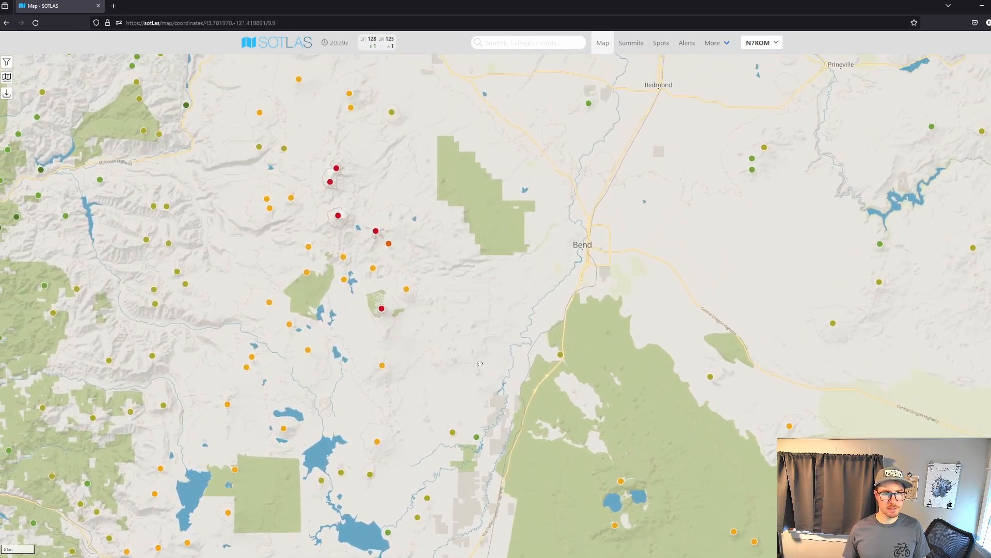
pyautogui.click(338, 216)
pyautogui.click(353, 133)
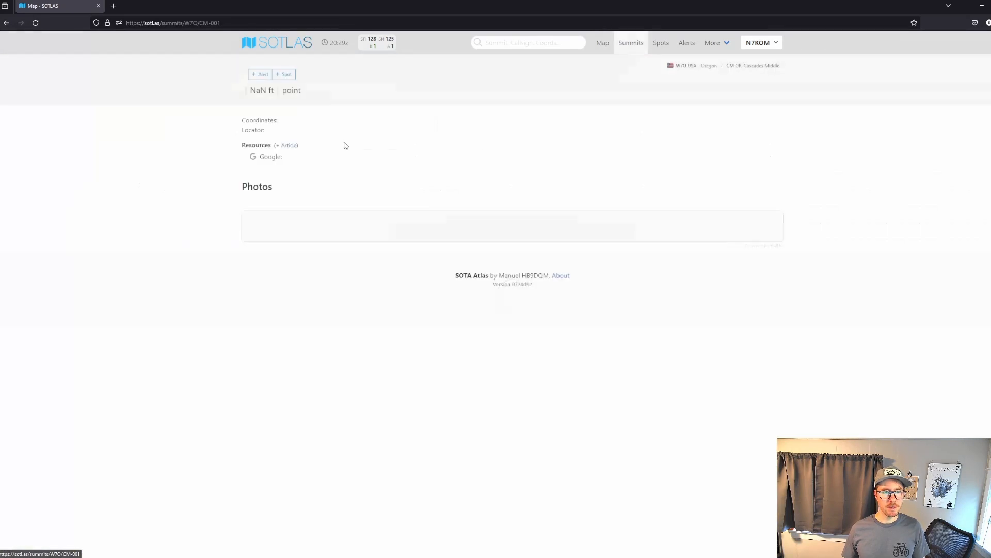
# Look up South Sister's elevation, open its coordinates in CalTopo and close the duplicate map.
pyautogui.doubleClick(308, 90)
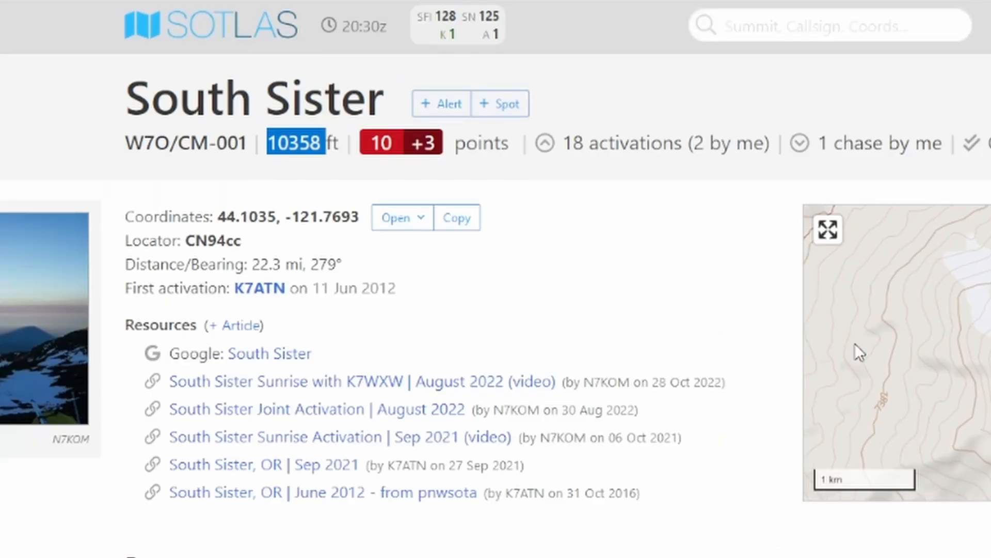
pyautogui.moveTo(323, 143); pyautogui.dragTo(273, 158)
pyautogui.click(391, 222)
pyautogui.click(416, 261)
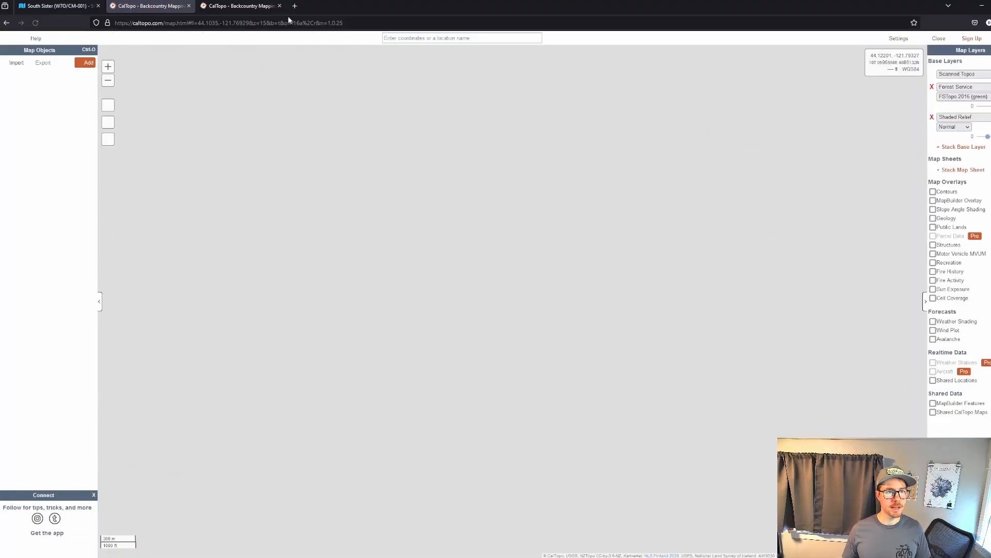
pyautogui.click(280, 6)
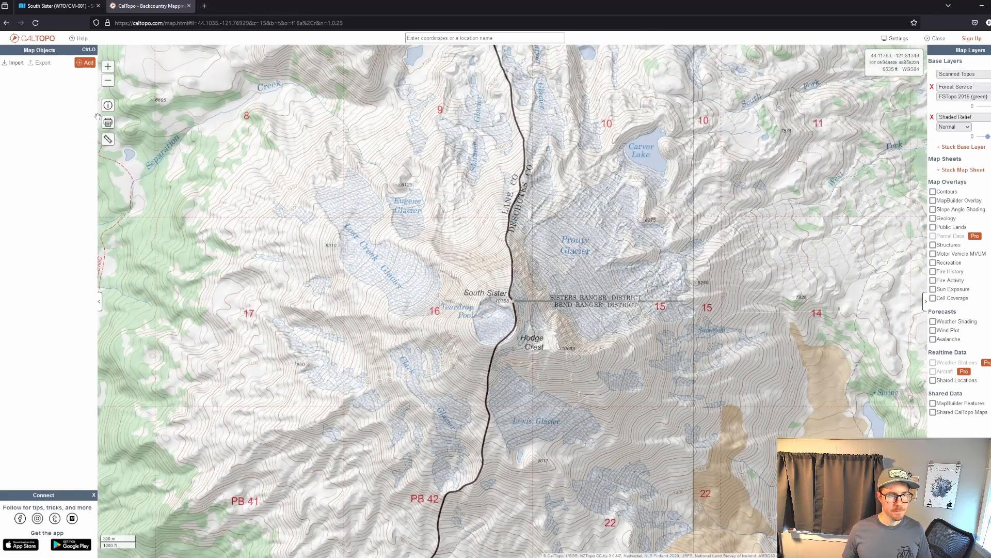
# Create a DEM Shading transparent overlay for South Sister with a red-to-blue elevation rule from 10278 to 10358 feet.
pyautogui.click(88, 63)
pyautogui.click(111, 261)
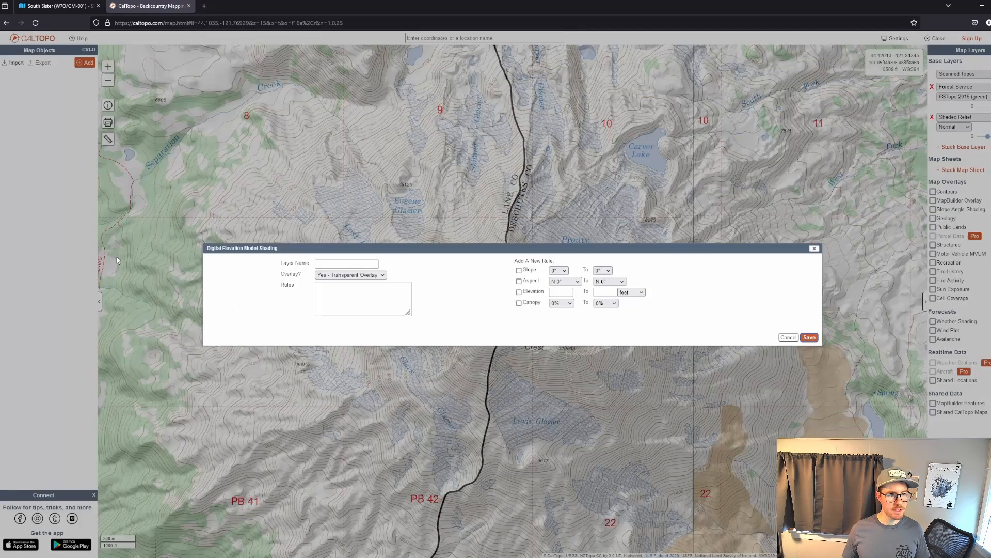
pyautogui.moveTo(518, 261); pyautogui.dragTo(556, 259)
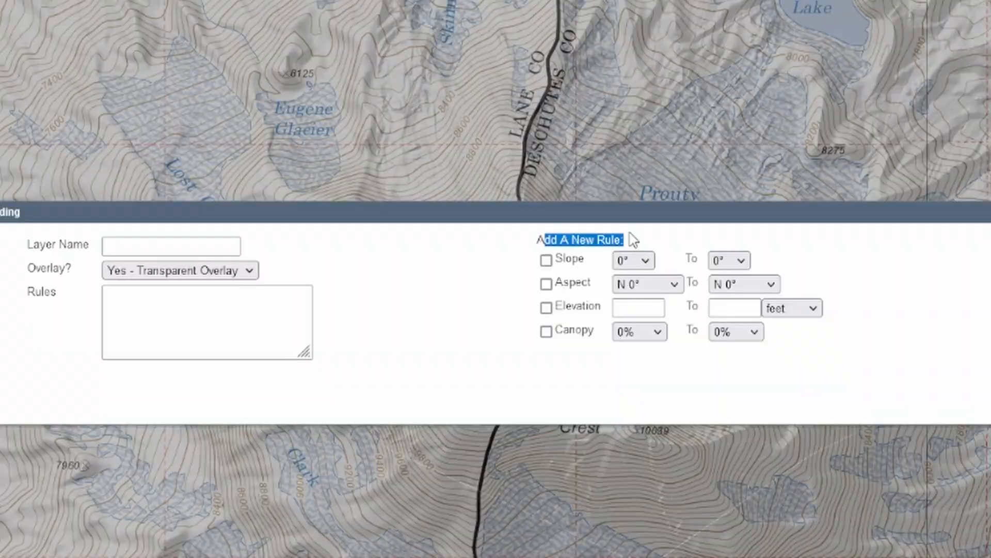
pyautogui.click(547, 308)
pyautogui.click(733, 309)
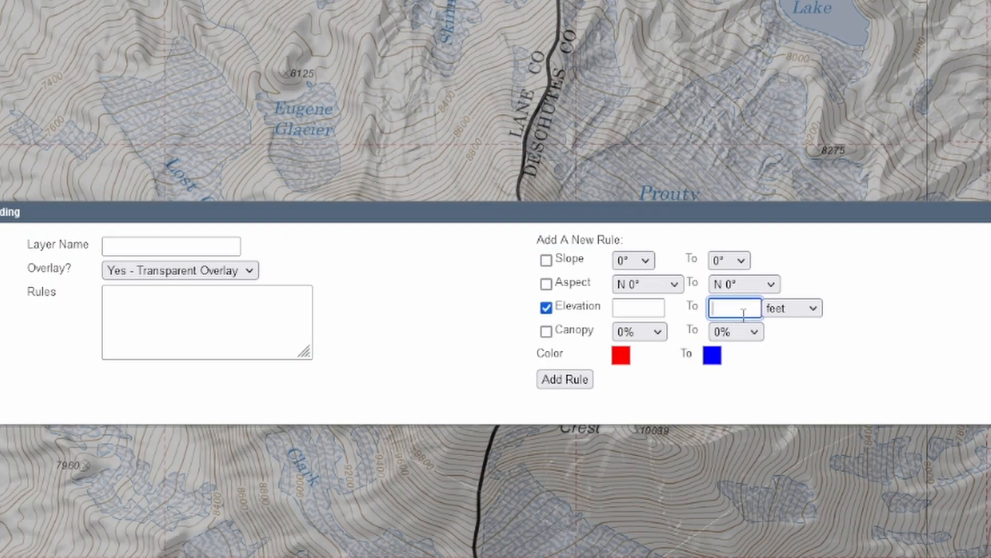
pyautogui.write('10358')
pyautogui.click(643, 308)
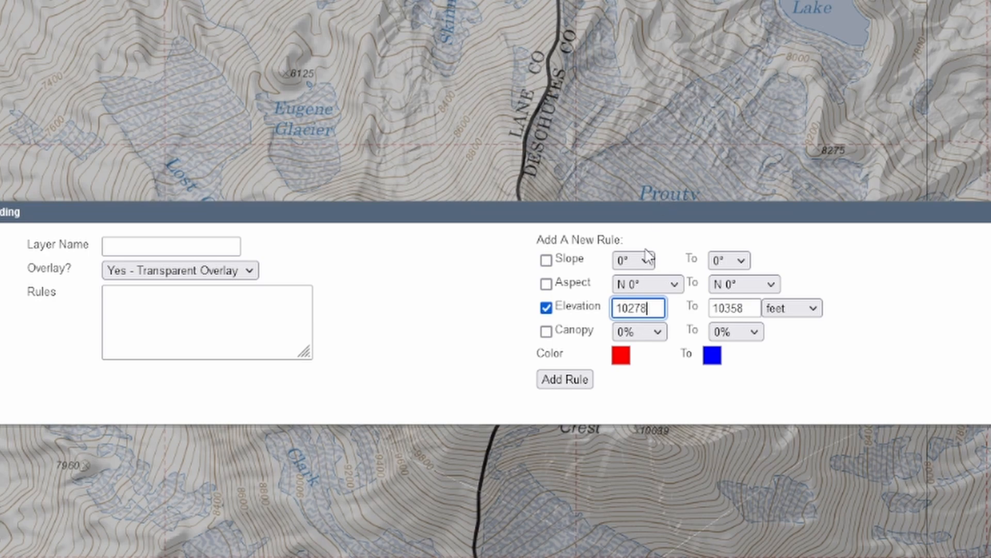
pyautogui.click(558, 383)
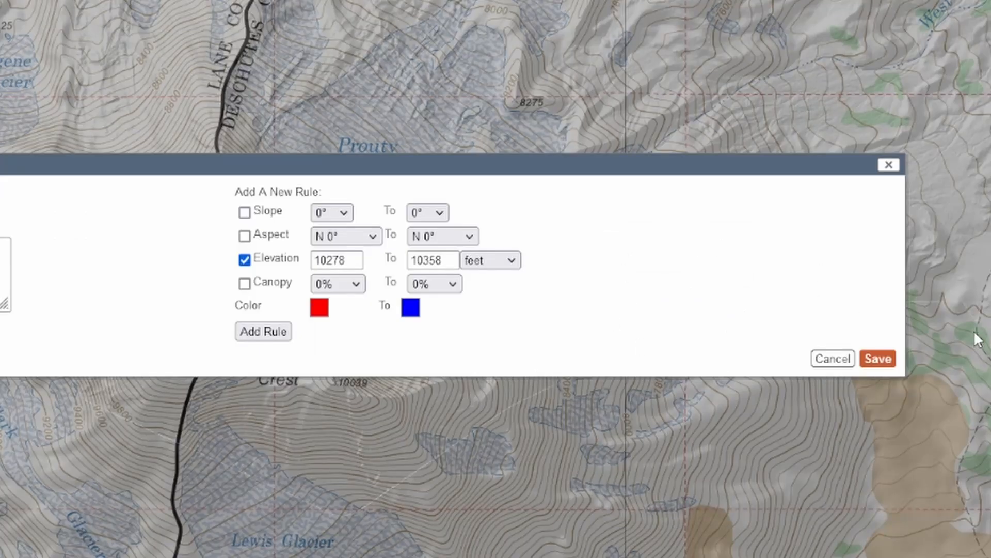
pyautogui.click(886, 359)
# Draw a closed polygon tracing the edge of the shaded elevation zone around South Sister's summit.
pyautogui.scroll(5, 585, 302)
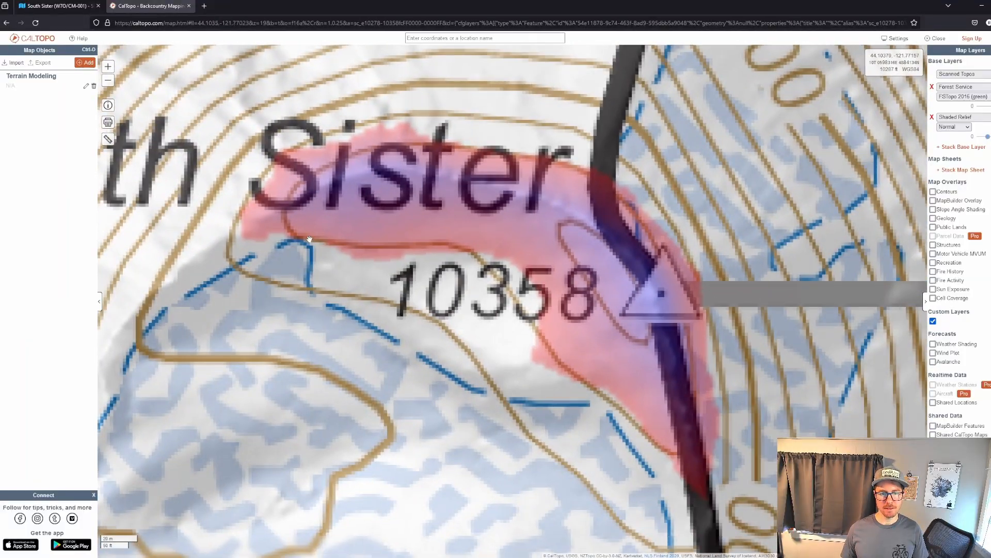
pyautogui.click(87, 63)
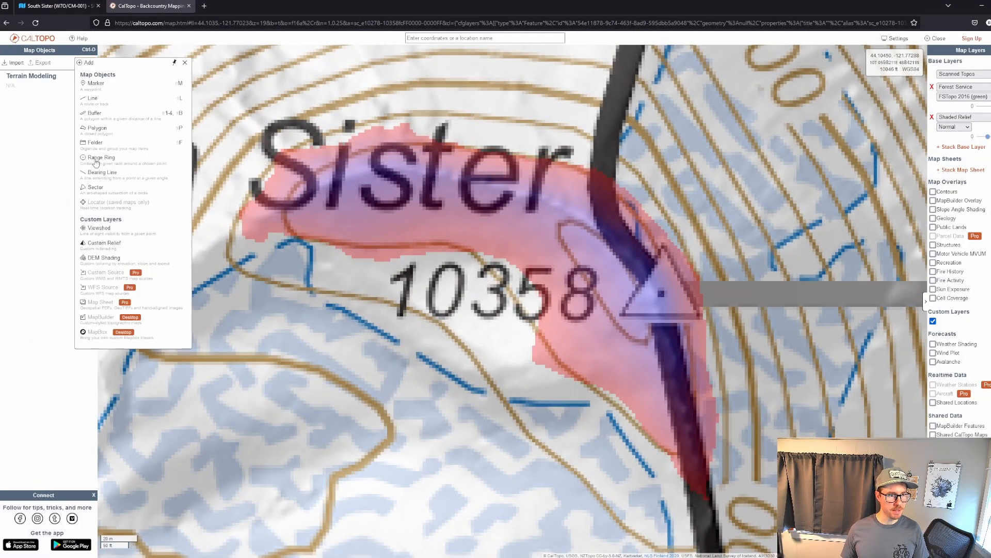
pyautogui.click(94, 129)
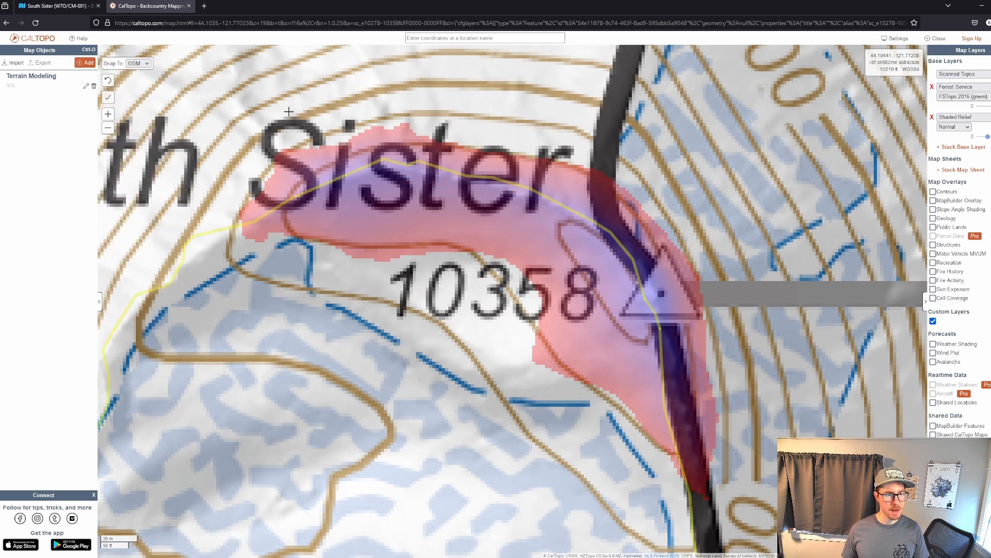
pyautogui.click(248, 201)
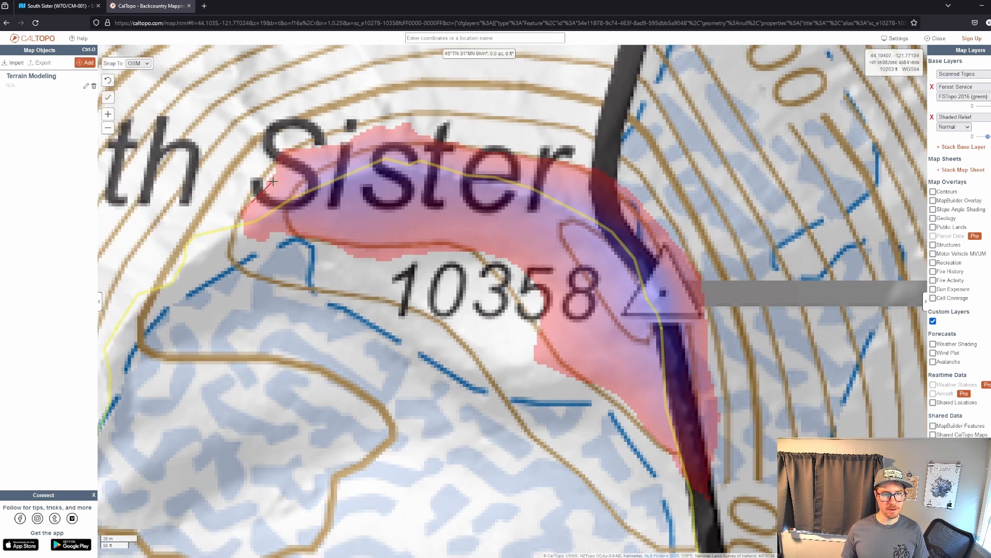
pyautogui.click(284, 152)
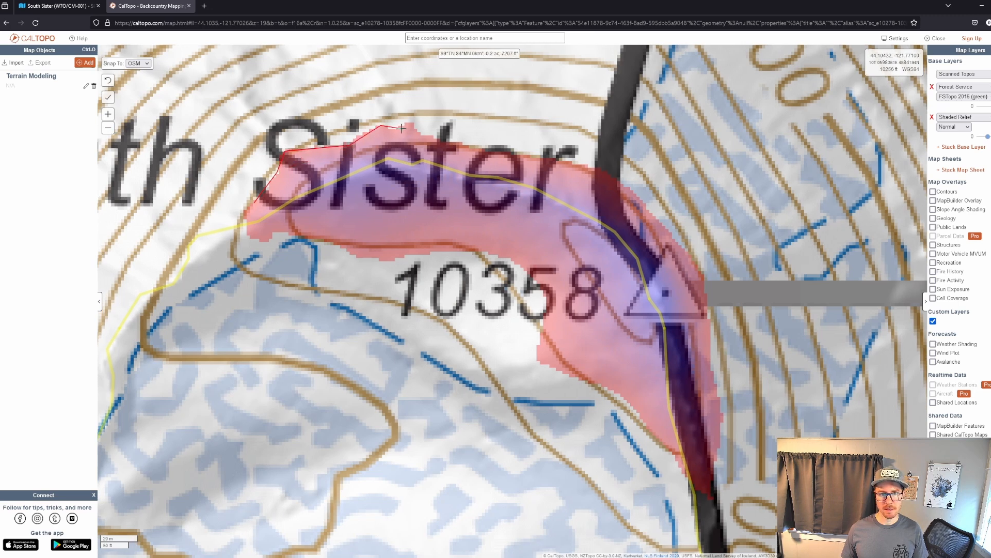
pyautogui.click(433, 140)
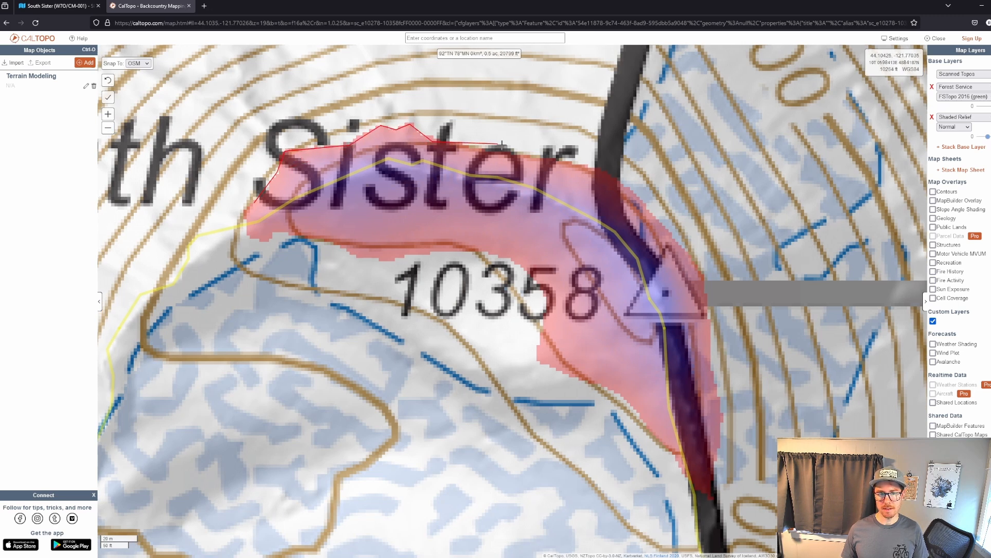
pyautogui.click(613, 172)
pyautogui.click(700, 270)
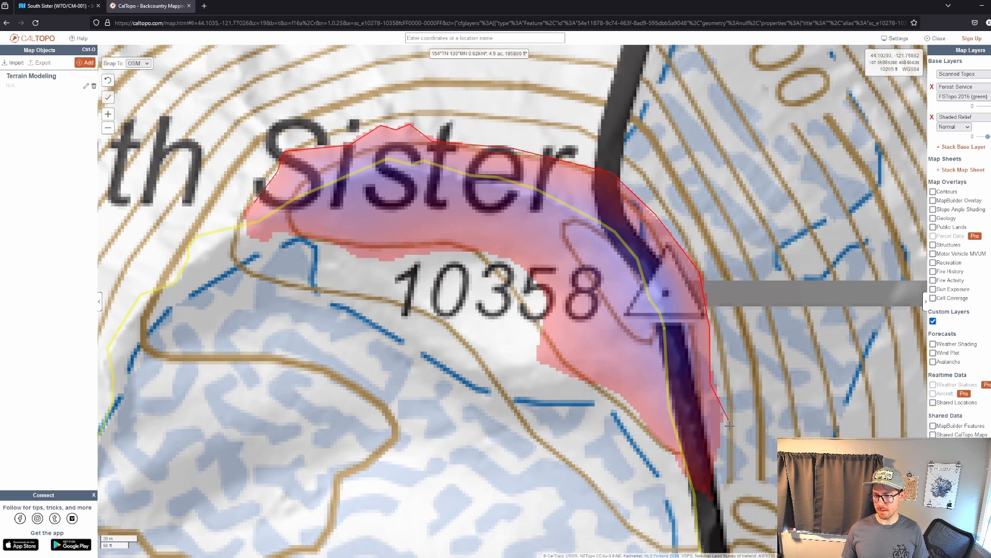
pyautogui.click(714, 494)
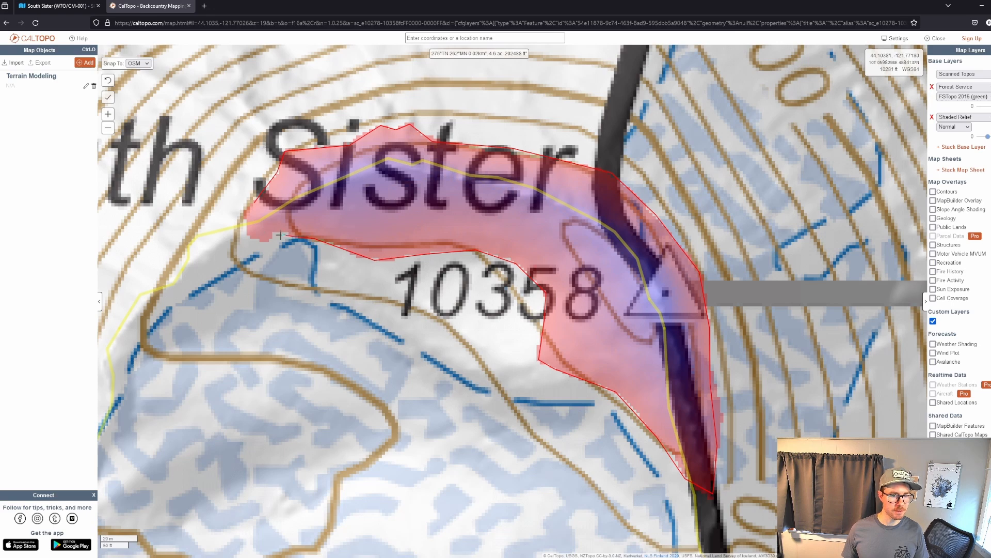
pyautogui.click(246, 237)
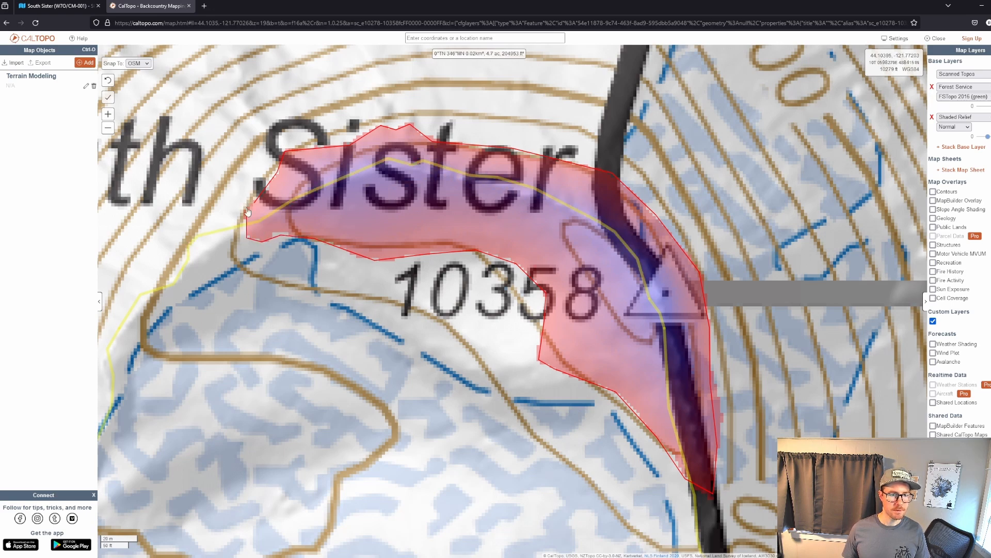
pyautogui.doubleClick(255, 204)
# Examine the terrain around Teardrop Pool in relation to South Sister's outlined activation zone.
pyautogui.scroll(-3, 432, 240)
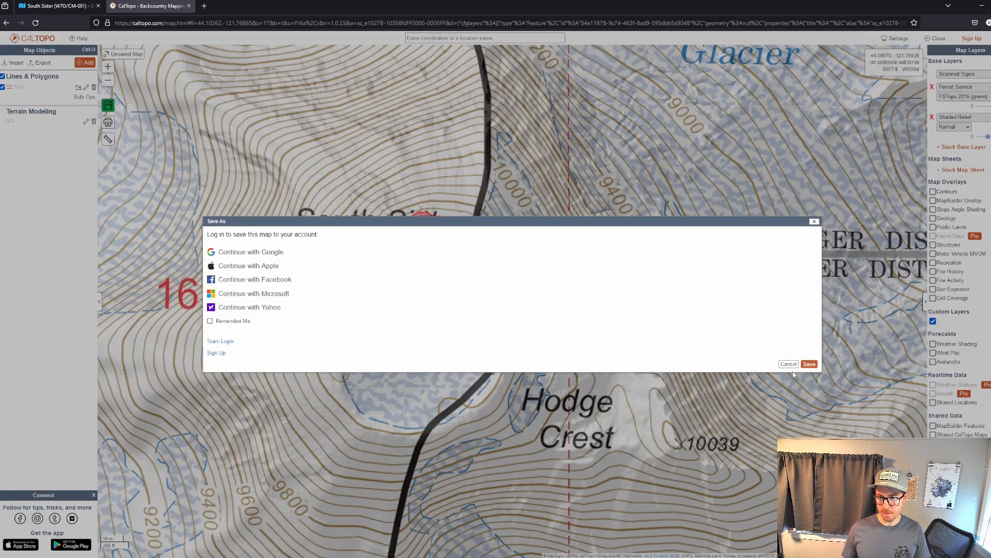
pyautogui.click(787, 364)
pyautogui.moveTo(404, 451); pyautogui.dragTo(489, 211)
pyautogui.scroll(-3, 534, 295)
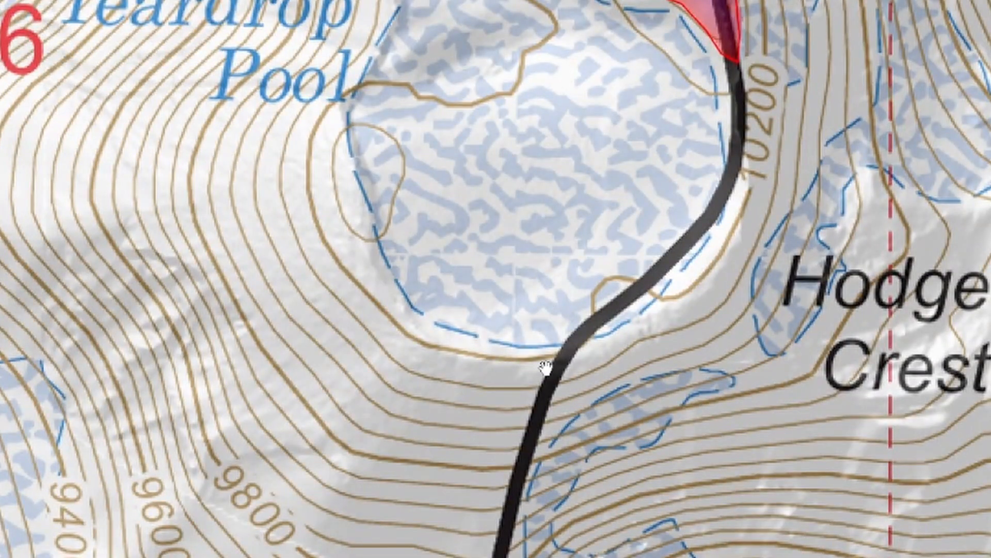
pyautogui.moveTo(489, 353); pyautogui.dragTo(502, 477)
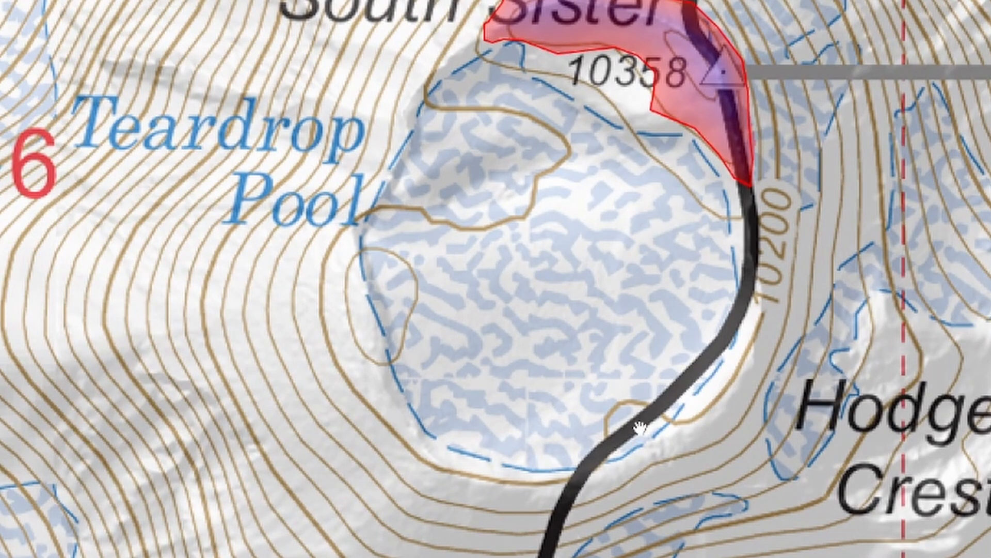